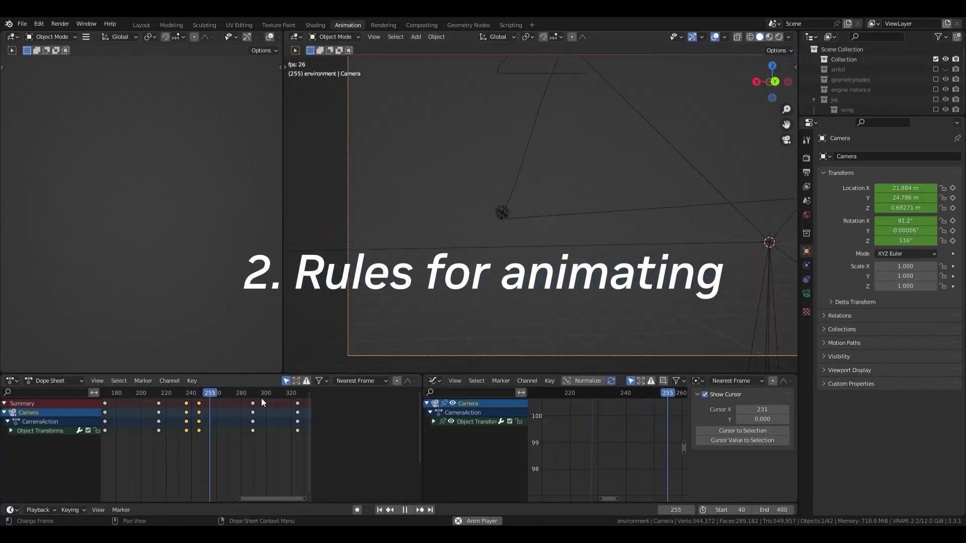
# Scrub through the camera animation and the lightning shot with the overlays toggled to check the motion.
pyautogui.click(186, 394)
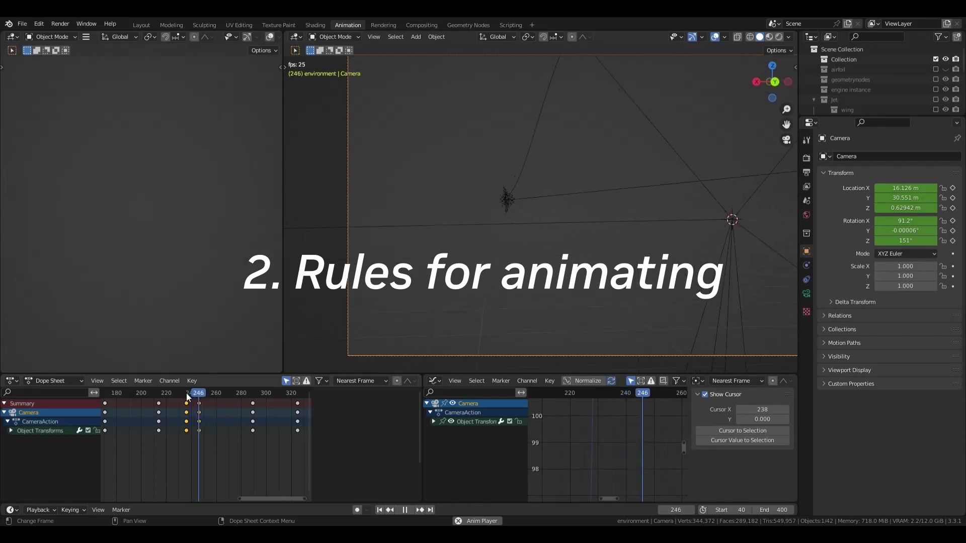
pyautogui.click(186, 393)
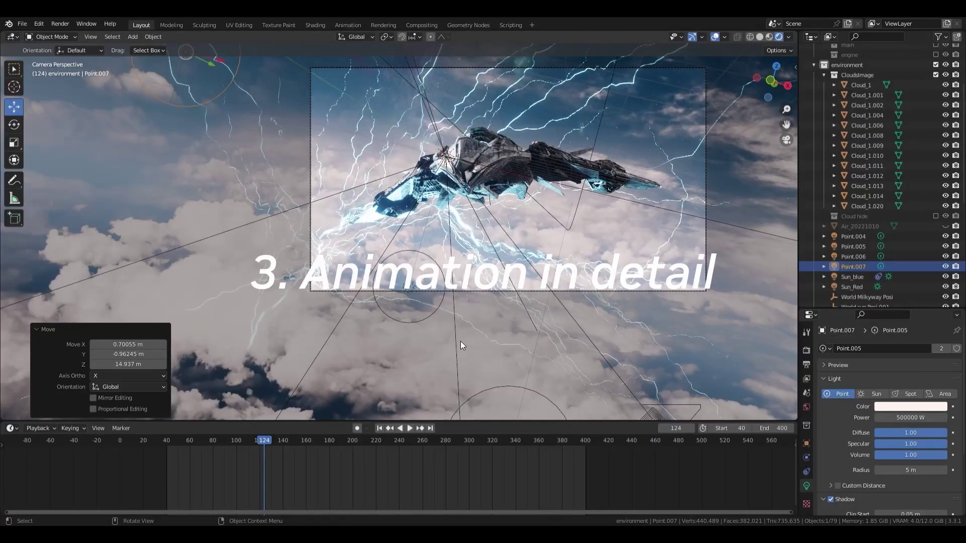
pyautogui.click(716, 39)
pyautogui.moveTo(294, 451); pyautogui.dragTo(212, 442)
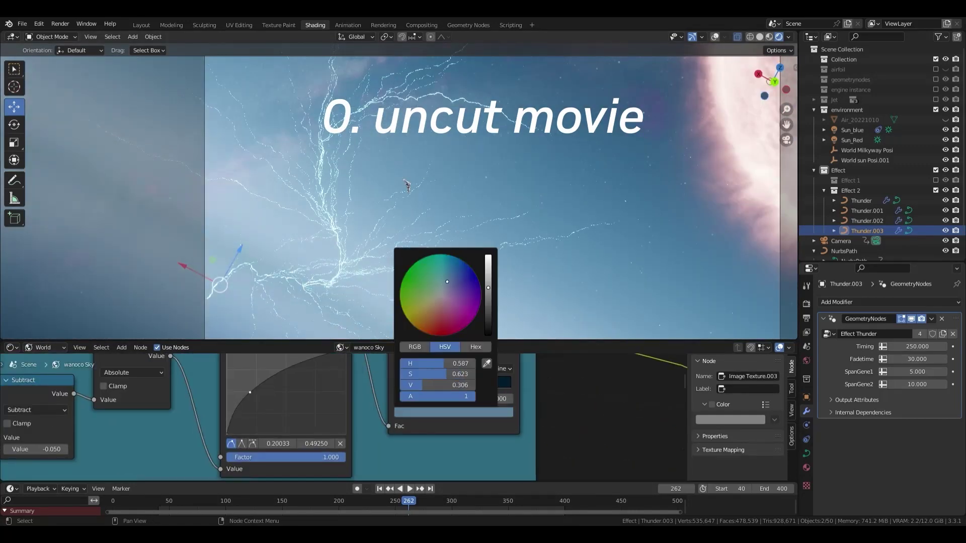
# Move the second color stop of the sky's color ramp to position 0.191.
pyautogui.click(416, 385)
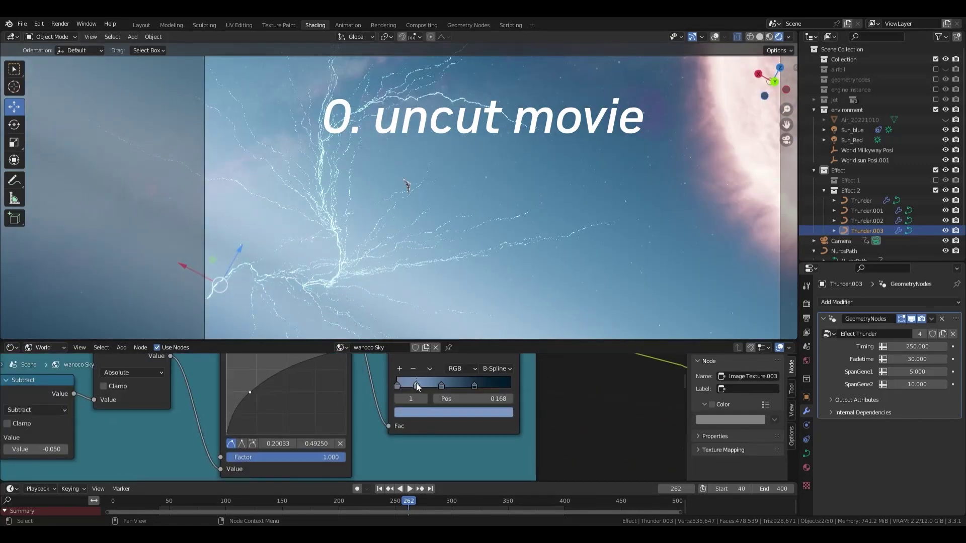
pyautogui.moveTo(415, 384); pyautogui.dragTo(427, 385)
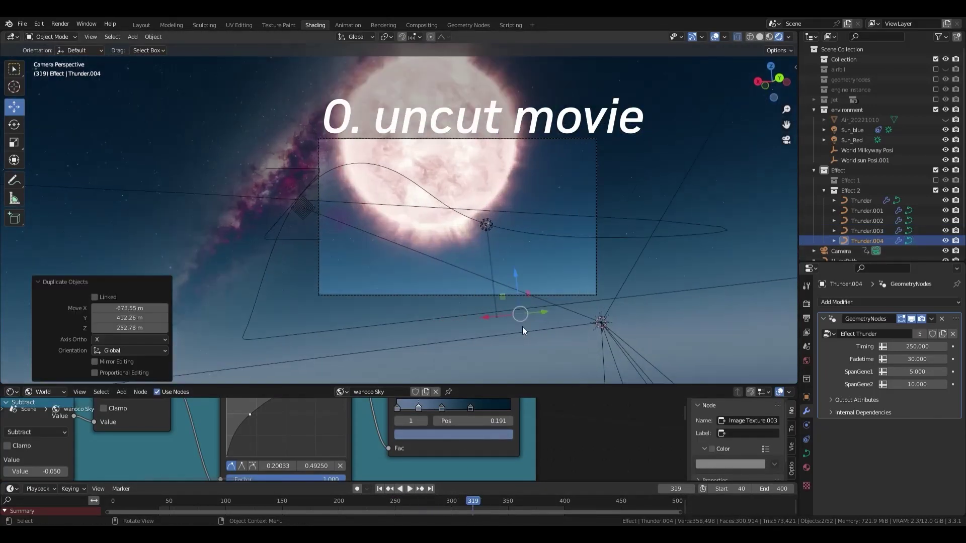
# Set the Timing of the duplicated lightning curve Thunder.004 to 300.
pyautogui.write('0')
pyautogui.press('Return')
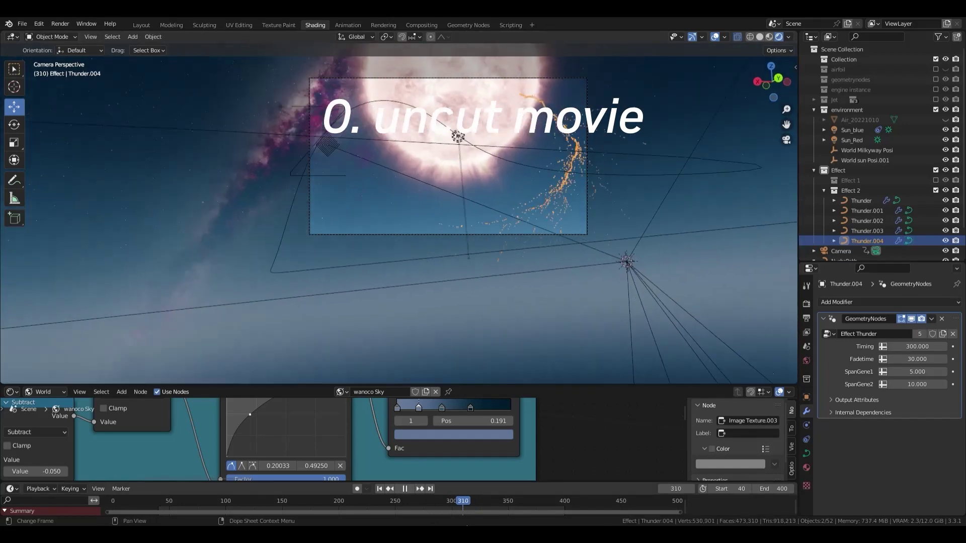
# Play and scrub the animation, including edit mode on Thunder.004, to check the new lightning's timing against the sun.
pyautogui.press('space')
pyautogui.press('Tab')
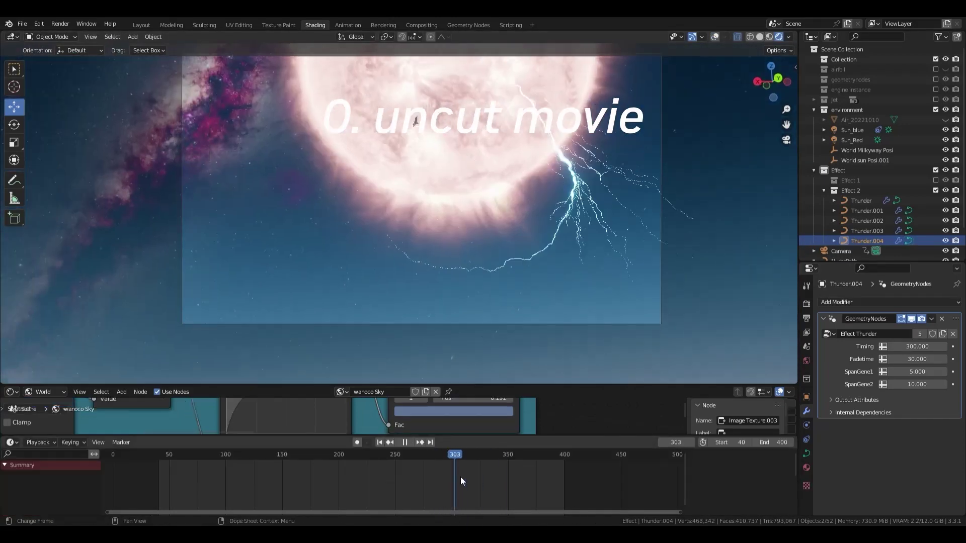
pyautogui.moveTo(460, 476); pyautogui.dragTo(494, 468)
pyautogui.hotkey('alt', 'shift', 'z')
pyautogui.scroll(-4, 398, 213)
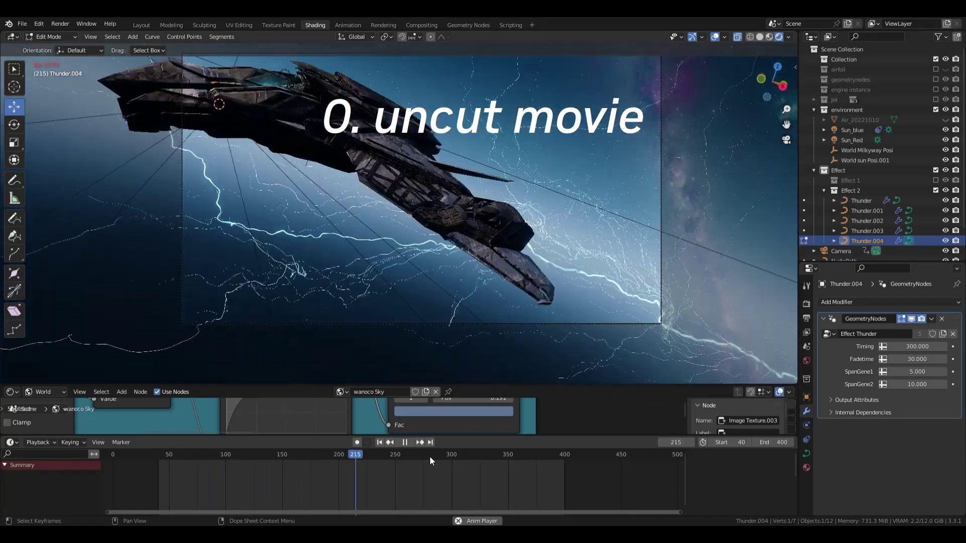
pyautogui.click(383, 457)
pyautogui.click(343, 455)
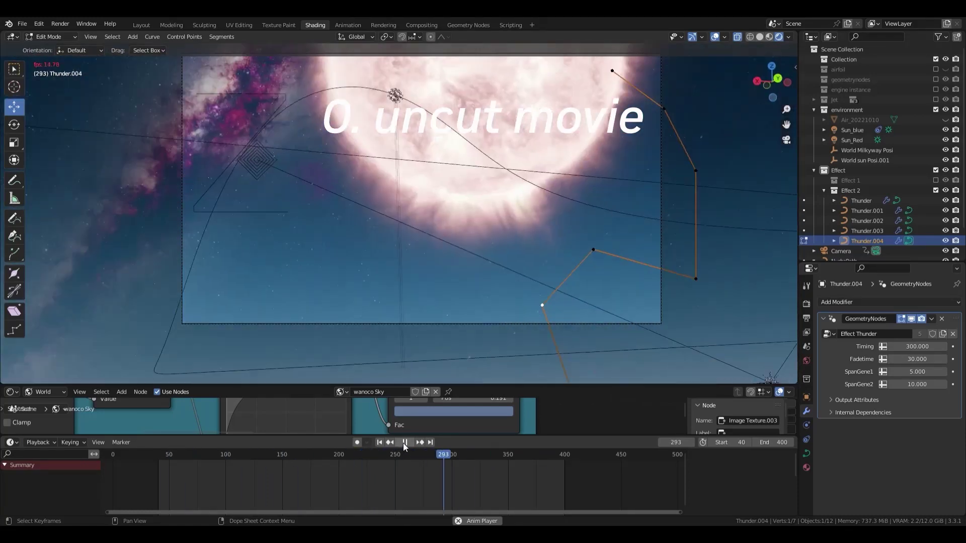
pyautogui.click(405, 442)
pyautogui.click(478, 454)
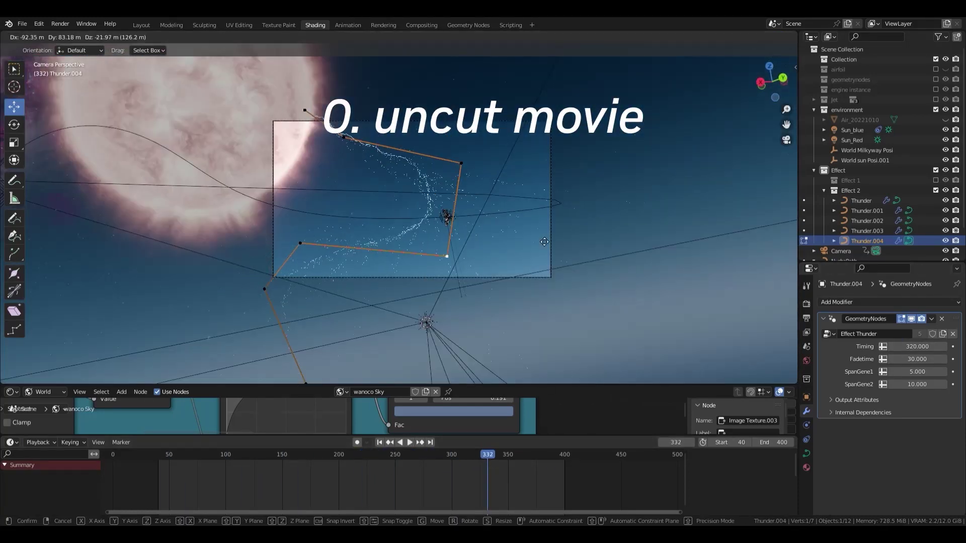
pyautogui.click(404, 442)
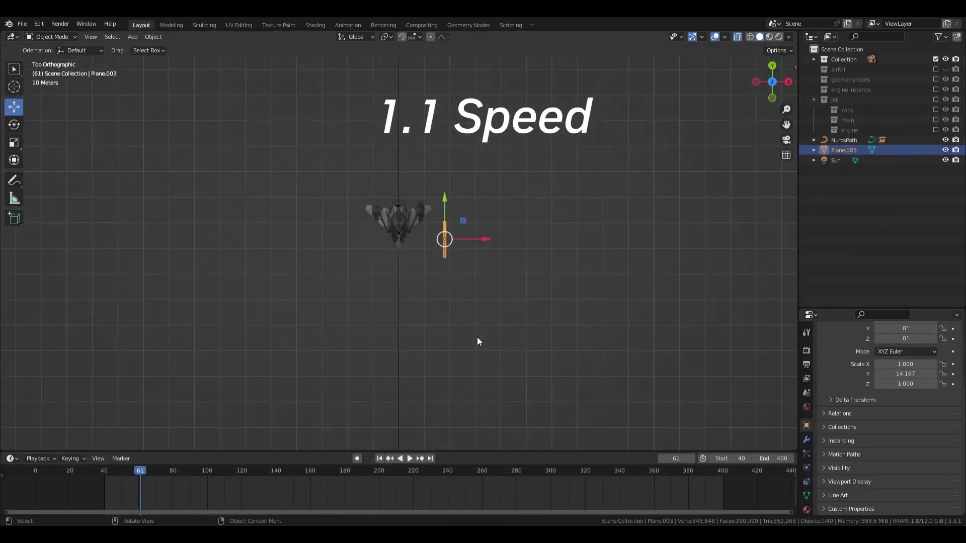
# Delete the reference plane beside the jet and hide the viewport overlays.
pyautogui.moveTo(478, 339); pyautogui.dragTo(354, 243, button='middle')
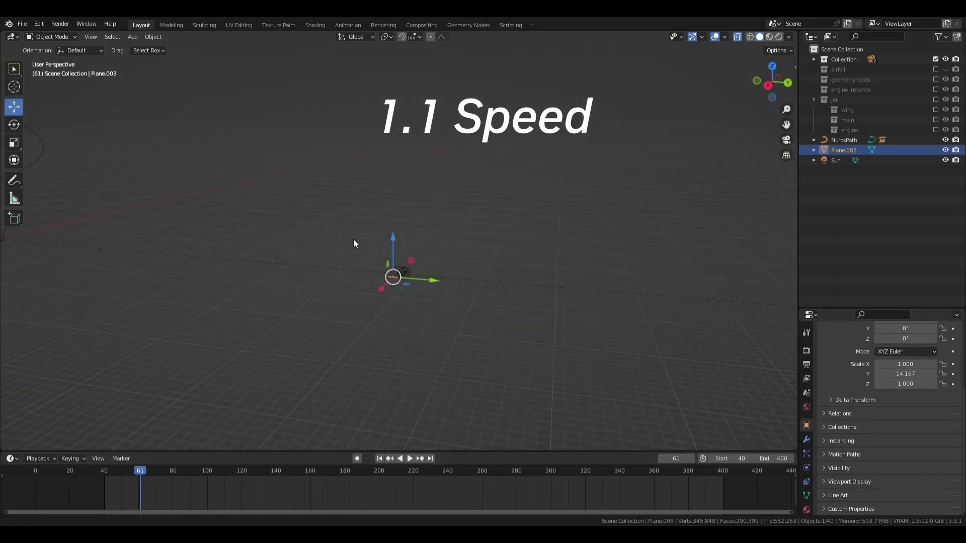
pyautogui.press('Delete')
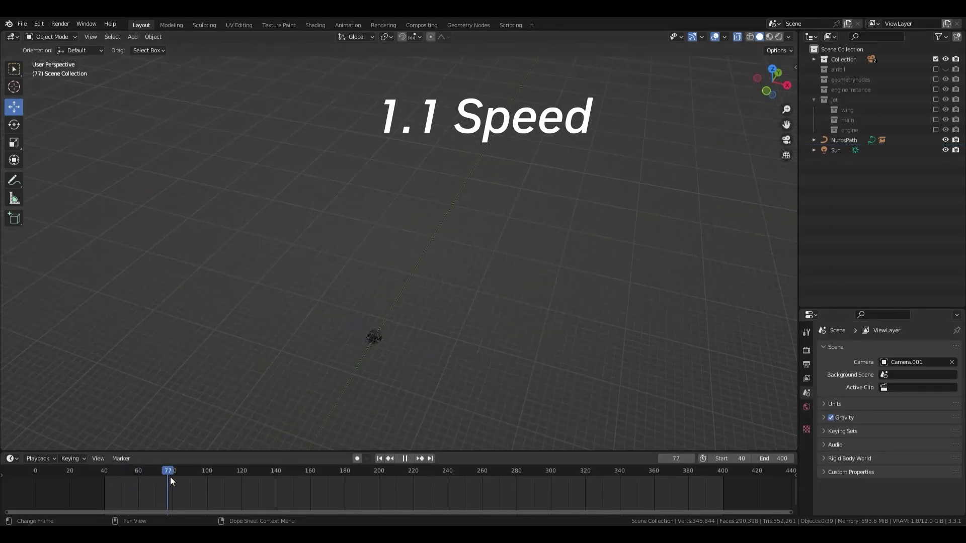
pyautogui.click(715, 36)
pyautogui.moveTo(654, 232); pyautogui.dragTo(581, 249, button='middle')
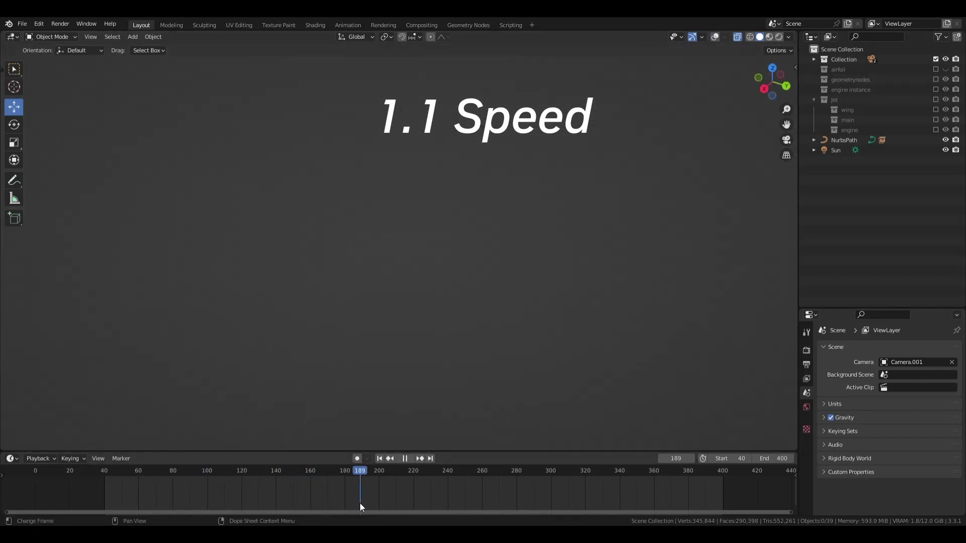
# Delete Camera and Camera.001 from the Collection and add a new camera to the scene.
pyautogui.click(814, 59)
pyautogui.click(829, 70)
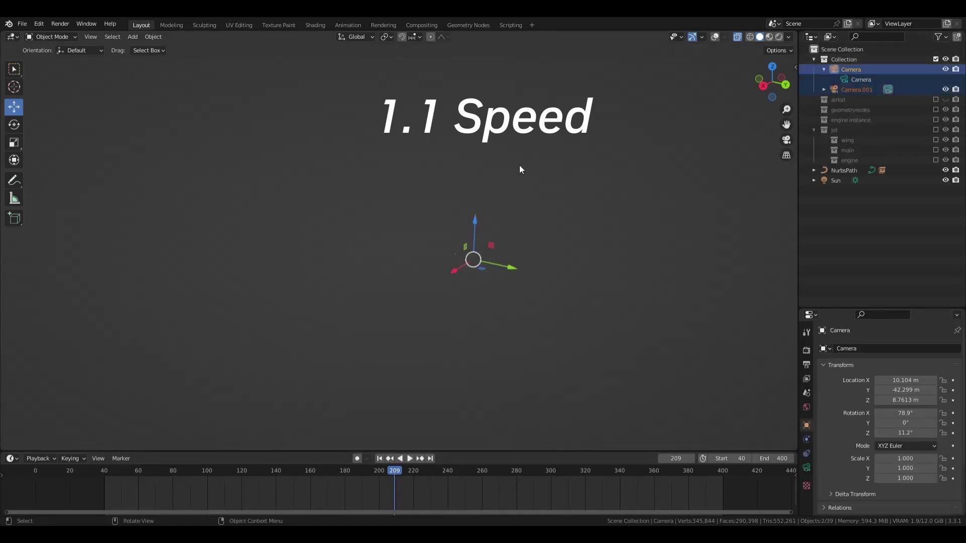
pyautogui.press('Delete')
pyautogui.hotkey('shift', 'a')
pyautogui.click(502, 369)
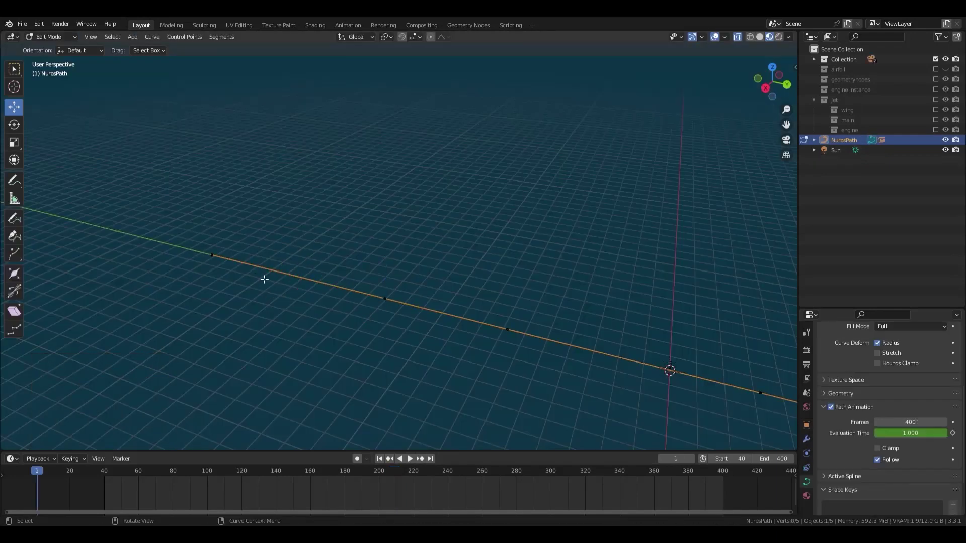
# Slide the NURBS path's control point beside the origin along the path toward its straight end.
pyautogui.press('g')
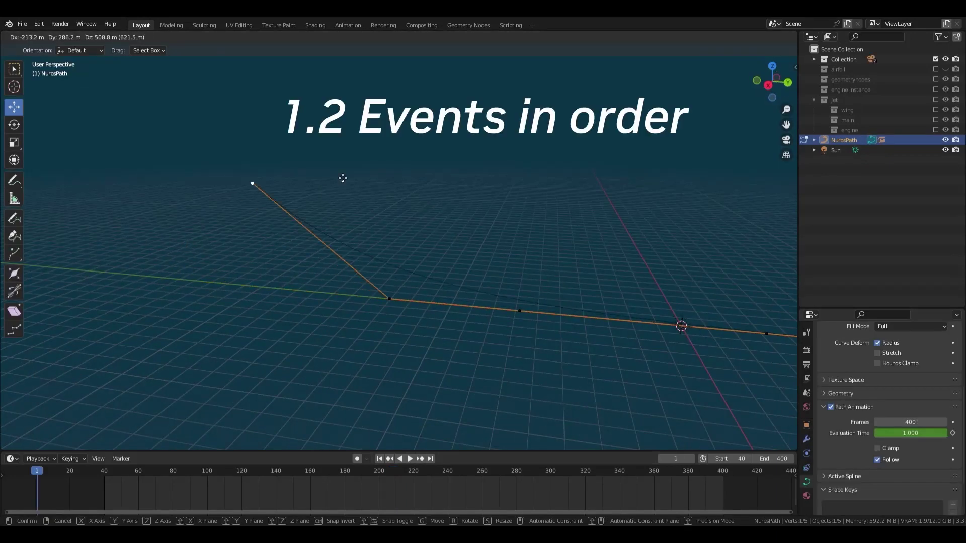
pyautogui.rightClick(394, 151)
pyautogui.scroll(-2, 614, 309)
pyautogui.click(638, 302)
pyautogui.moveTo(672, 303); pyautogui.dragTo(590, 302)
# Raise the end control point of the NURBS path above the grid.
pyautogui.click(247, 273)
pyautogui.moveTo(304, 254); pyautogui.dragTo(308, 250, button='middle')
pyautogui.press('g')
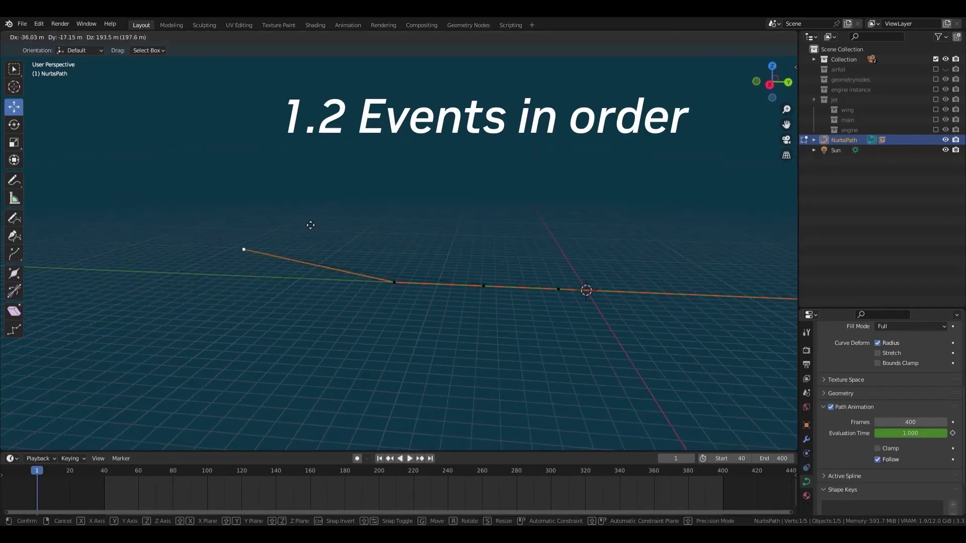
pyautogui.click(373, 144)
# Extrude three more control points from the path's raised end to form a peak, the last dropping about 449 m in Z.
pyautogui.moveTo(378, 221); pyautogui.dragTo(418, 252, button='middle')
pyautogui.press('g')
pyautogui.click(393, 377)
pyautogui.press('e')
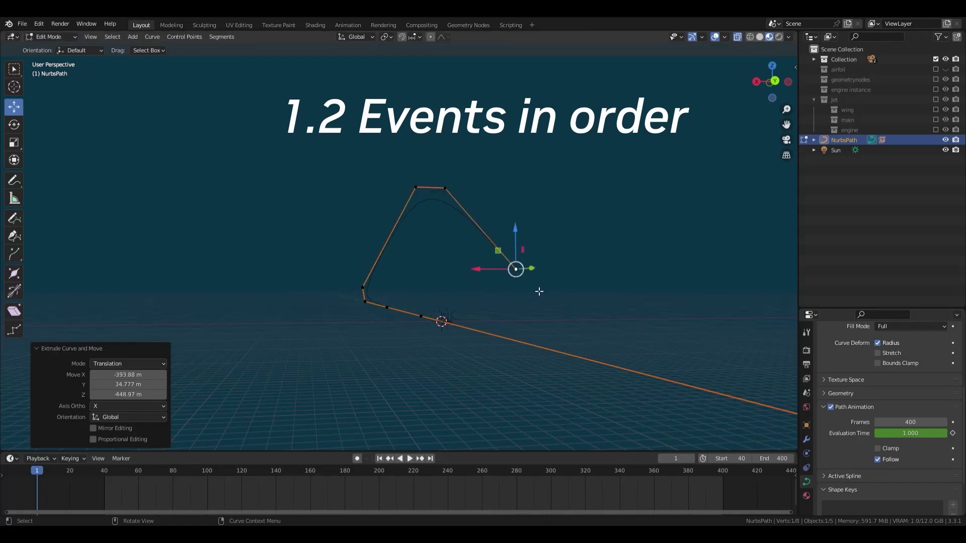
# In top view, move the path's last control point about 40 m in X and 117 m in Y.
pyautogui.press('KP_7')
pyautogui.scroll(-3, 539, 291)
pyautogui.press('g')
pyautogui.click(414, 306)
# Circle-select the control points around the path's bend and shift them along Y toward the origin.
pyautogui.scroll(-6, 390, 334)
pyautogui.press('c')
pyautogui.click(396, 287)
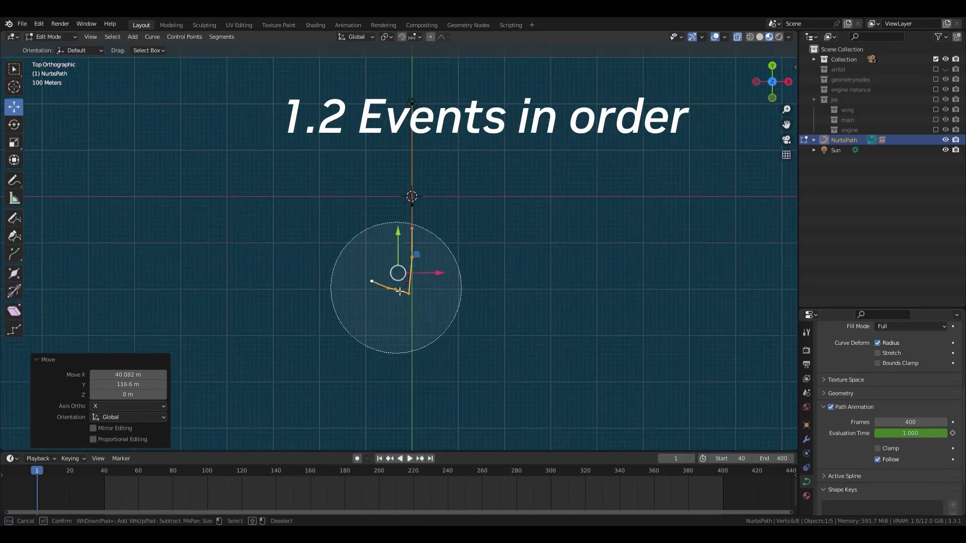
pyautogui.rightClick(400, 291)
pyautogui.keyDown('shift'); pyautogui.moveTo(395, 278); pyautogui.dragTo(400, 300, button='middle'); pyautogui.keyUp('shift')
pyautogui.press('c')
pyautogui.click(408, 281)
pyautogui.rightClick(409, 274)
pyautogui.moveTo(408, 270); pyautogui.dragTo(408, 262)
pyautogui.press('c')
pyautogui.keyDown('shift'); pyautogui.click(417, 203); pyautogui.keyUp('shift')
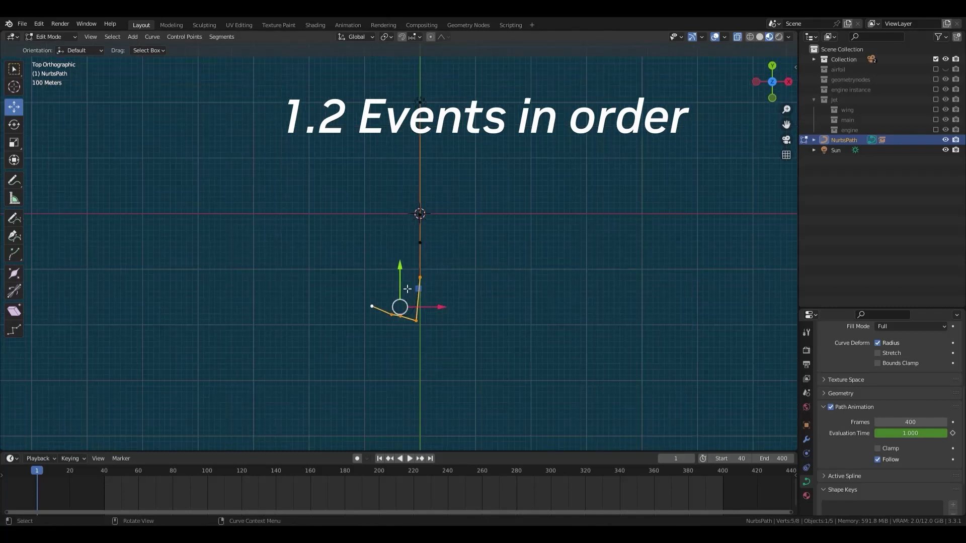
# Reposition the path's end point and extrude four more points curving back across the straight section, the last about 1934 m in X.
pyautogui.press('c')
pyautogui.moveTo(452, 293); pyautogui.dragTo(416, 342, button='middle')
pyautogui.rightClick(416, 342)
pyautogui.scroll(1, 416, 342)
pyautogui.click(392, 326)
pyautogui.click(358, 292)
pyautogui.press('e')
pyautogui.click(360, 268)
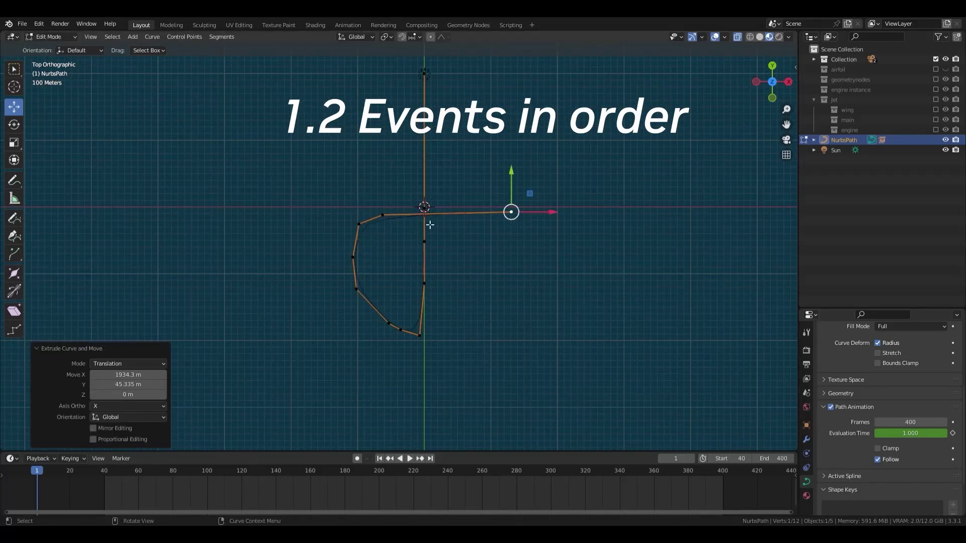
pyautogui.moveTo(430, 224); pyautogui.dragTo(453, 251, button='middle')
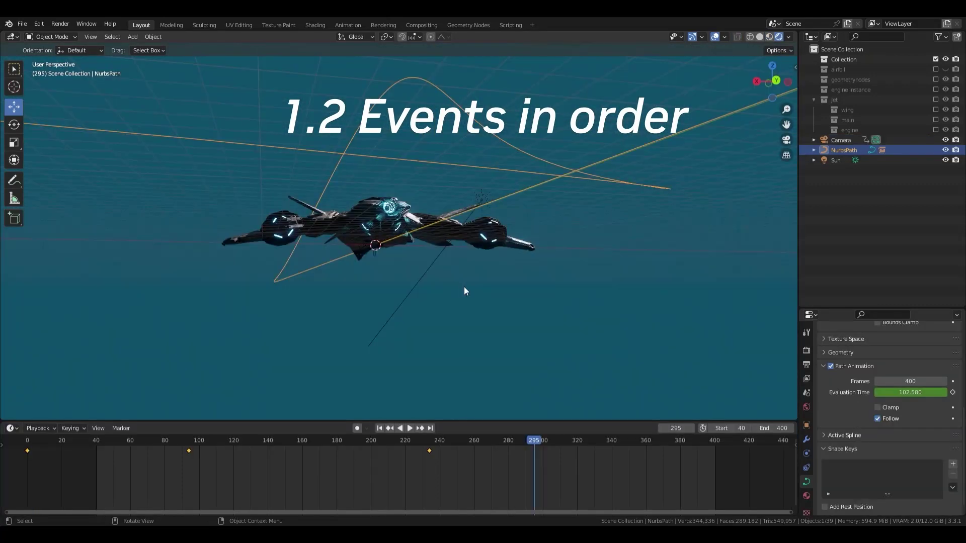
# Add Evaluation Time keyframes to the flight path from frame 298 to frame 402, ending at 400.
pyautogui.click(539, 442)
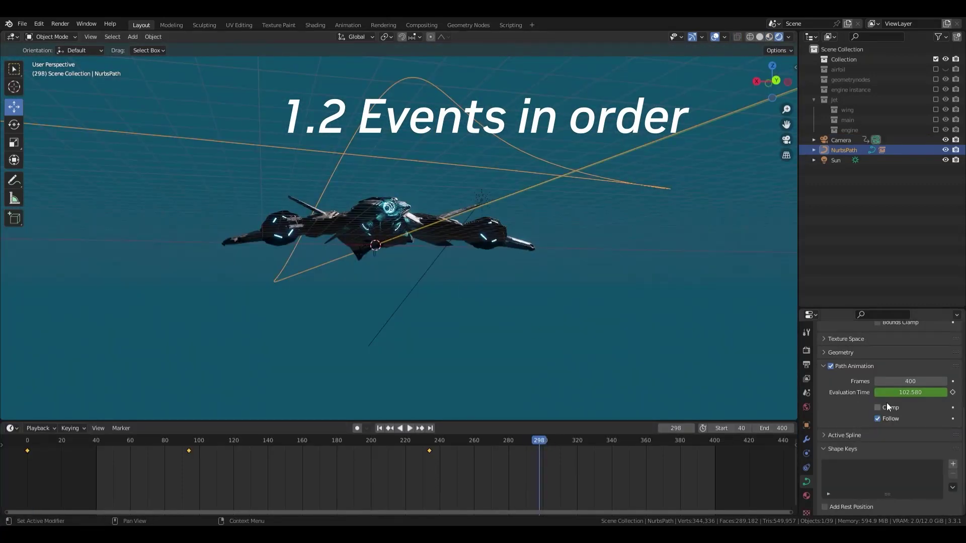
pyautogui.moveTo(891, 393); pyautogui.dragTo(908, 392)
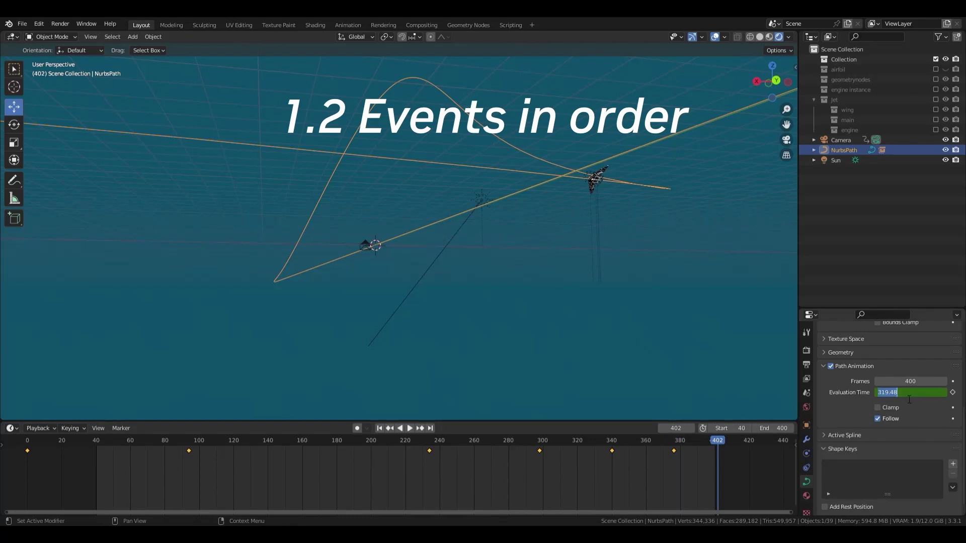
pyautogui.press('i')
# Keyframe the path's Evaluation Time at 500 on frame 481 and scrub the timeline to check the flight.
pyautogui.moveTo(775, 441); pyautogui.dragTo(671, 441, button='middle')
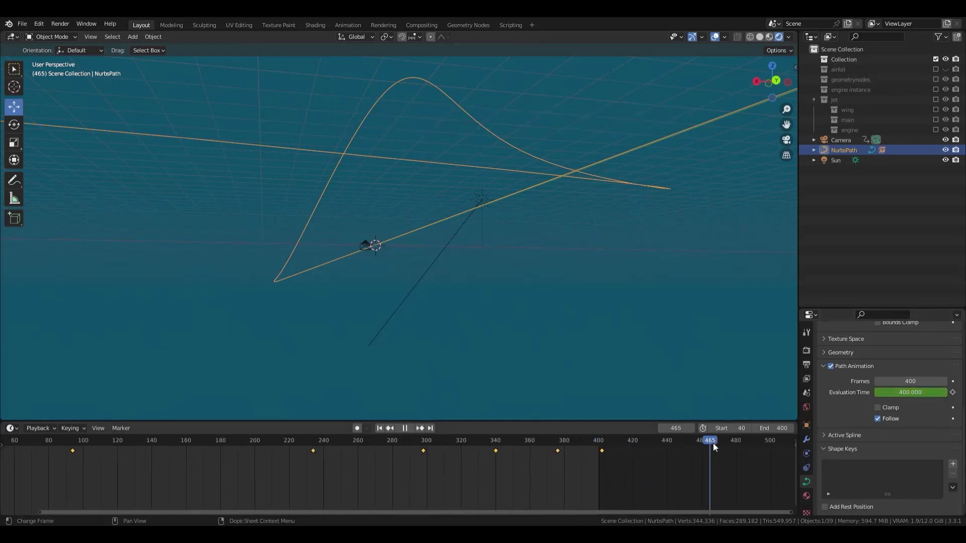
pyautogui.press('space')
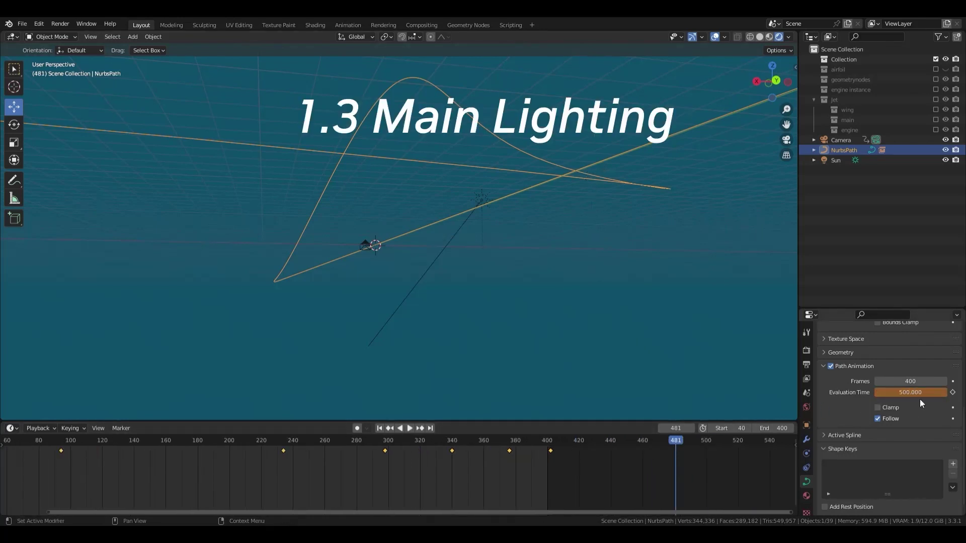
pyautogui.moveTo(419, 384); pyautogui.dragTo(315, 350, button='middle')
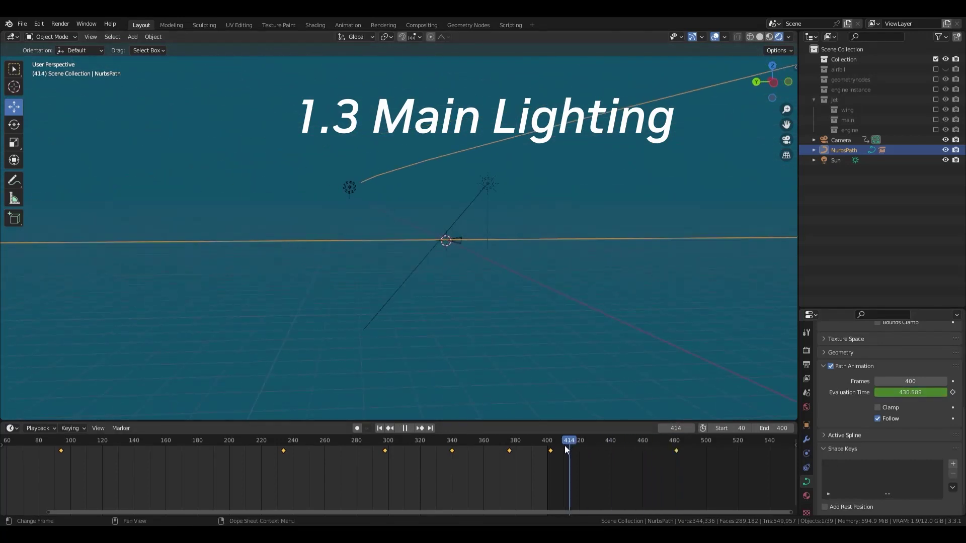
pyautogui.scroll(-4, 472, 444)
pyautogui.moveTo(383, 372); pyautogui.dragTo(512, 343, button='middle')
pyautogui.click(191, 442)
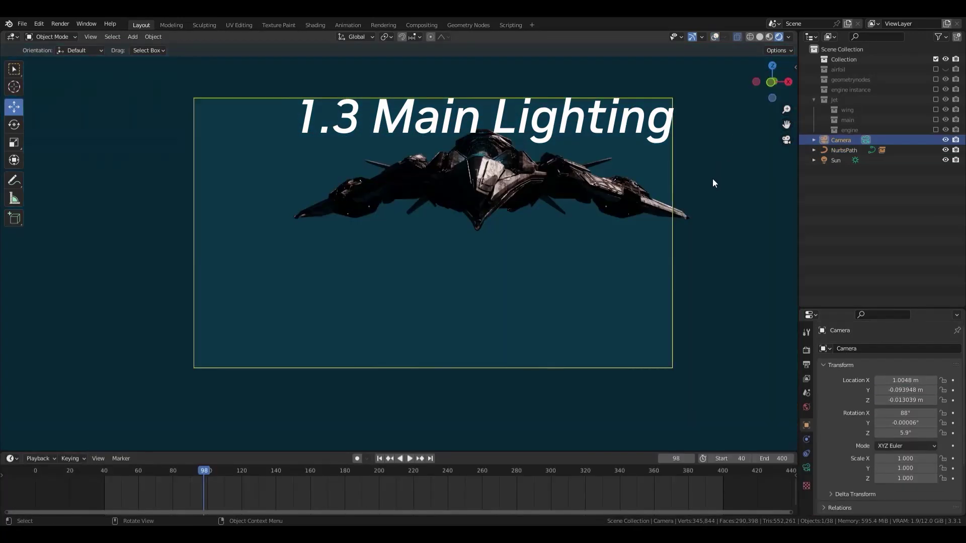
# Rotate the Sun light to -379° about Z and adjust its X rotation to relight the jet.
pyautogui.click(836, 160)
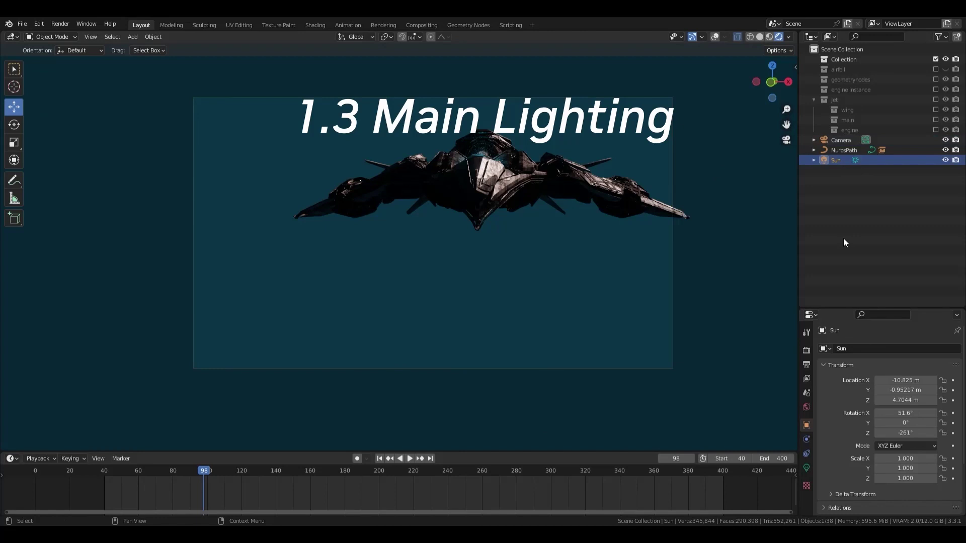
pyautogui.click(806, 425)
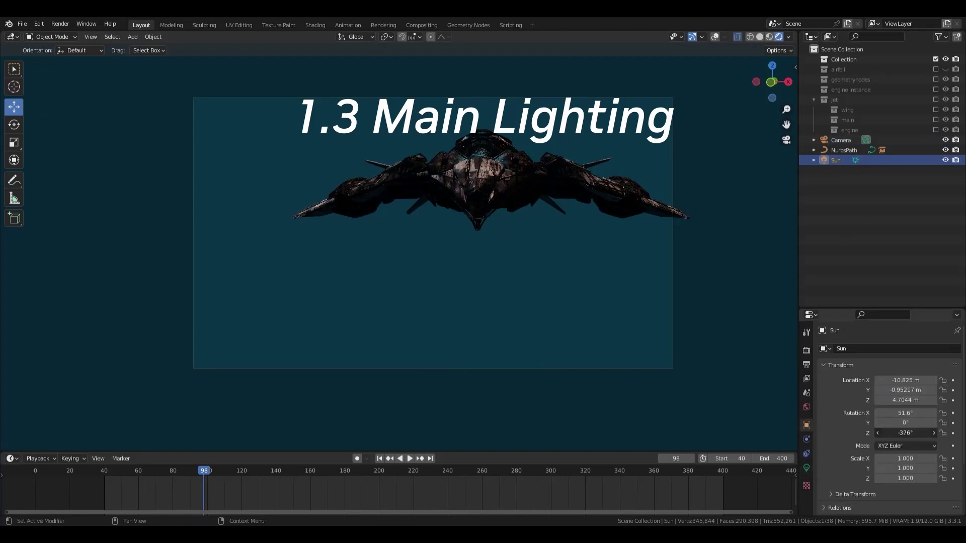
pyautogui.moveTo(925, 416); pyautogui.dragTo(901, 416)
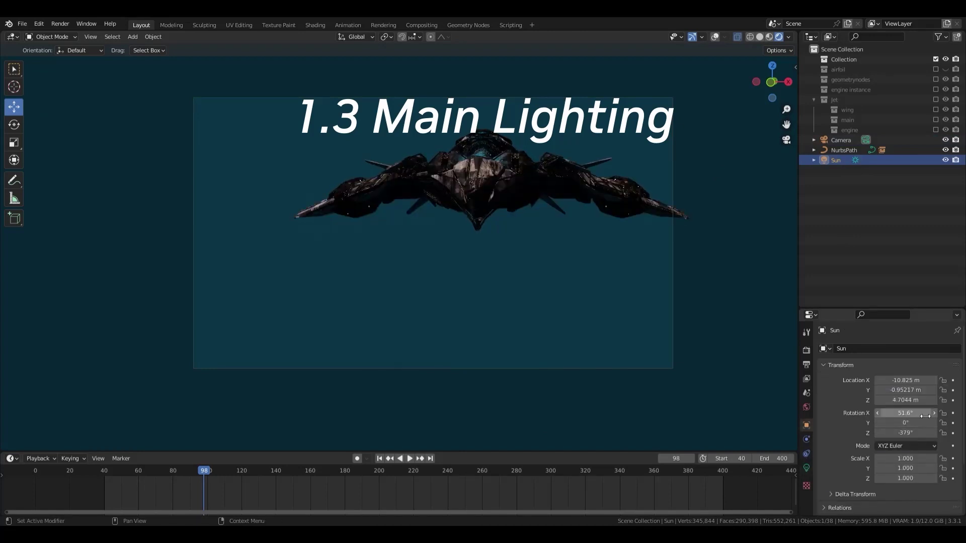
# Lighten the Sun light's color to a paler pink.
pyautogui.click(806, 468)
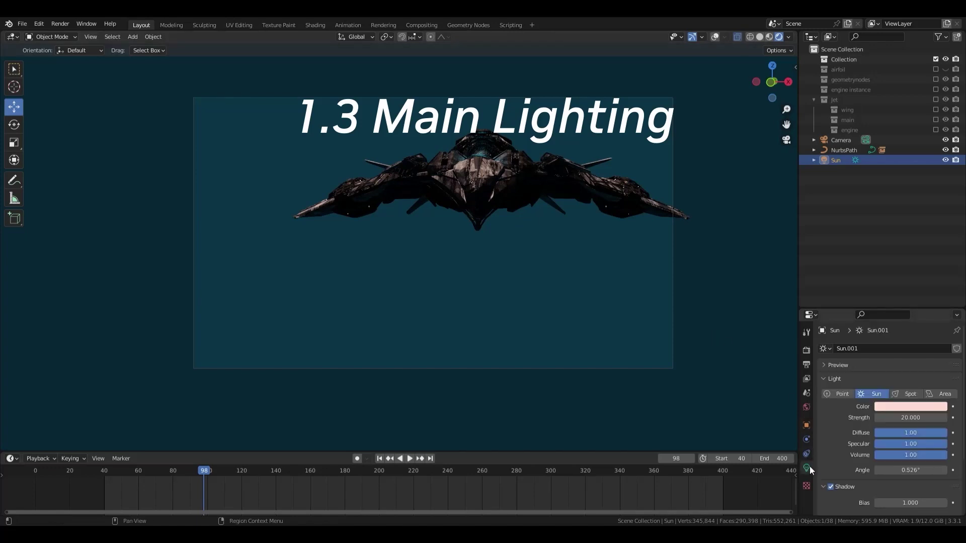
pyautogui.click(911, 406)
pyautogui.click(894, 316)
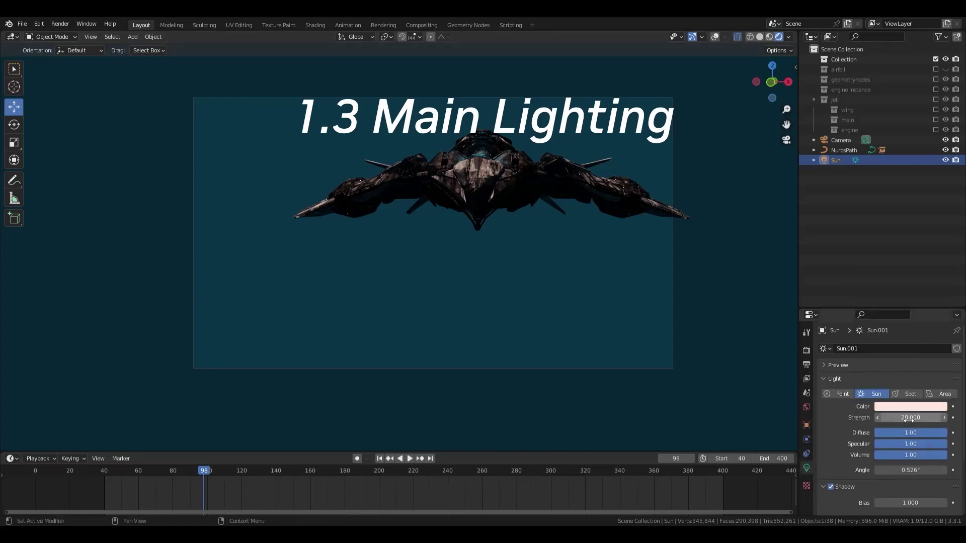
# Brighten the world background to a lighter teal and return to the Sun's light settings.
pyautogui.click(805, 407)
pyautogui.click(914, 417)
pyautogui.moveTo(940, 332)
pyautogui.mouseDown()
pyautogui.moveTo(939, 304)
pyautogui.moveTo(939, 314)
pyautogui.mouseUp()
pyautogui.click(806, 468)
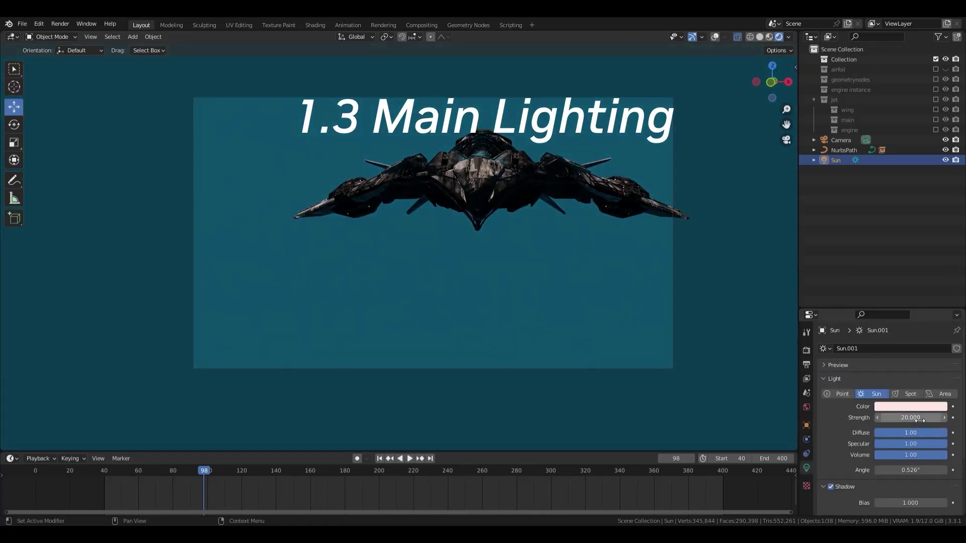
# Set the Sun light's strength to 20, check the jet up close and open the render settings.
pyautogui.click(889, 419)
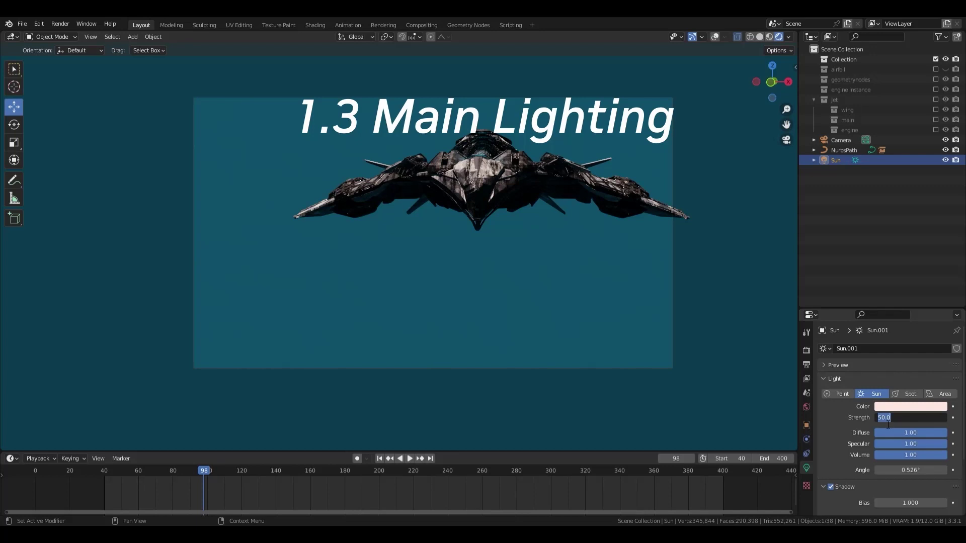
pyautogui.write('20')
pyautogui.press('Return')
pyautogui.scroll(2, 696, 273)
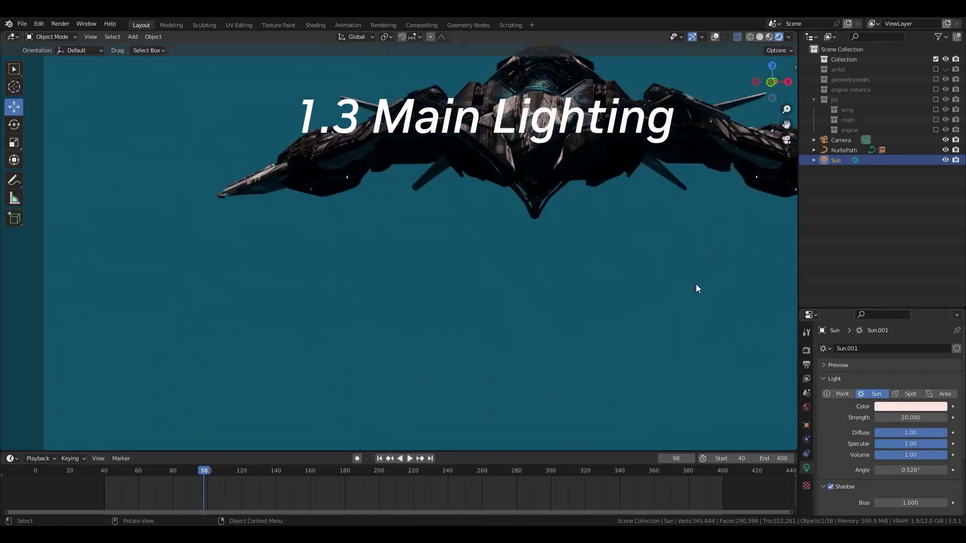
pyautogui.scroll(-4, 696, 284)
pyautogui.click(806, 350)
pyautogui.scroll(-6, 830, 407)
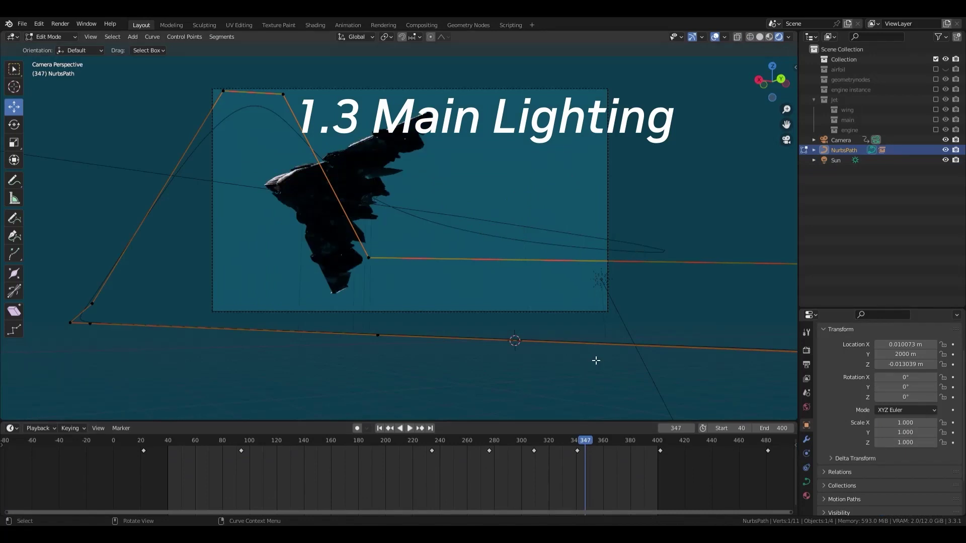
# Scrub the timeline around frame 347 to check the jet against the NurbsPath's control points.
pyautogui.click(310, 96)
pyautogui.moveTo(581, 440); pyautogui.dragTo(555, 454)
pyautogui.moveTo(562, 442); pyautogui.dragTo(590, 443)
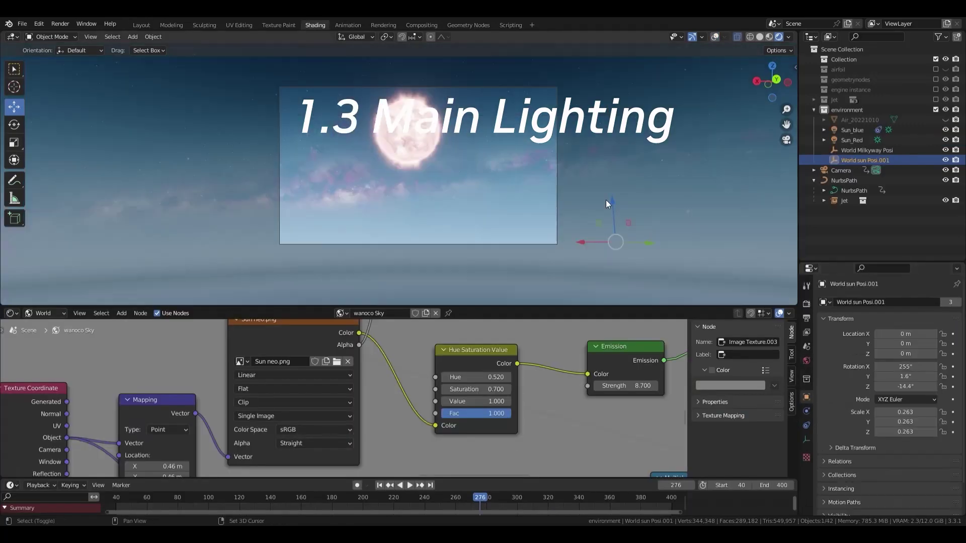
# Rotate the World sun Posi.001 empty to 257° about X and -26.7° about Z, checking the sun in the camera frame.
pyautogui.moveTo(480, 478)
pyautogui.mouseDown()
pyautogui.moveTo(481, 439)
pyautogui.moveTo(469, 464)
pyautogui.moveTo(438, 472)
pyautogui.moveTo(484, 466)
pyautogui.mouseUp()
pyautogui.scroll(2, 477, 169)
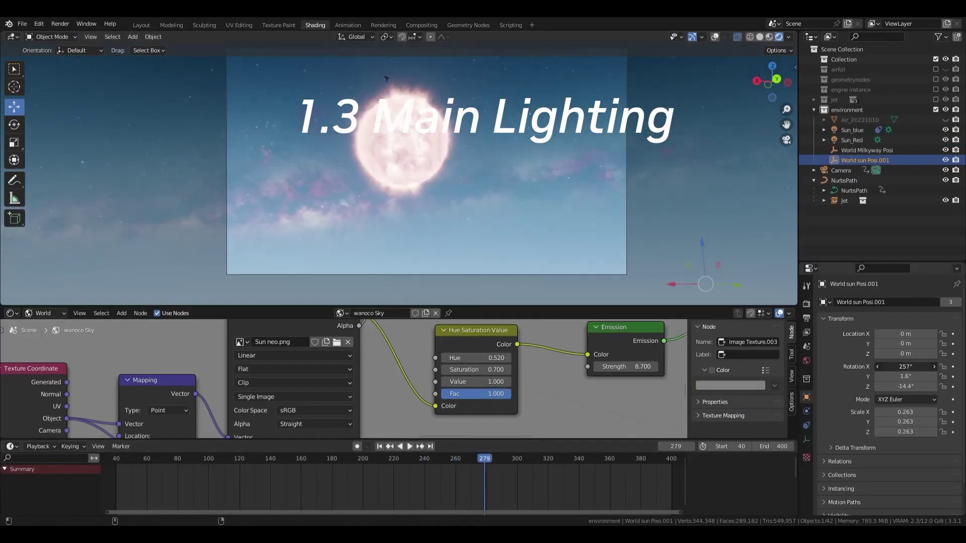
pyautogui.moveTo(905, 387); pyautogui.dragTo(845, 386)
pyautogui.moveTo(484, 460); pyautogui.dragTo(603, 469)
# Scale the World sun Posi.001 empty to 0.379 and scrub back to about frame 228 to check the larger sun.
pyautogui.press('s')
pyautogui.click(56, 130)
pyautogui.press('s')
pyautogui.click(367, 183)
pyautogui.keyDown('shift'); pyautogui.moveTo(599, 231); pyautogui.dragTo(529, 215, button='middle'); pyautogui.keyUp('shift')
pyautogui.moveTo(603, 460); pyautogui.dragTo(406, 471)
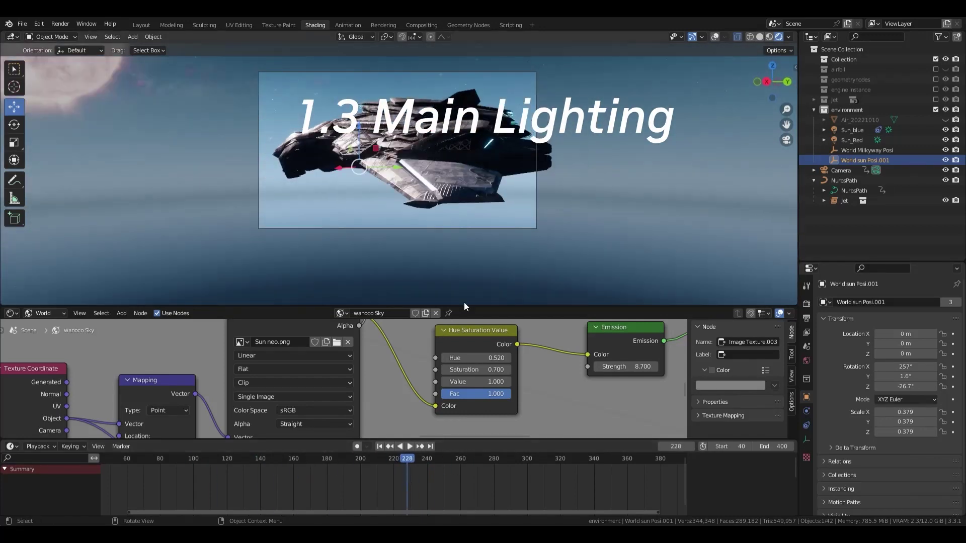
# Enlarge the 3D viewport, rotate the World sun Posi.001 empty to 245° about X and play the animation from an early frame.
pyautogui.moveTo(464, 305); pyautogui.dragTo(475, 368)
pyautogui.moveTo(410, 470); pyautogui.dragTo(501, 471)
pyautogui.moveTo(905, 366); pyautogui.dragTo(880, 366)
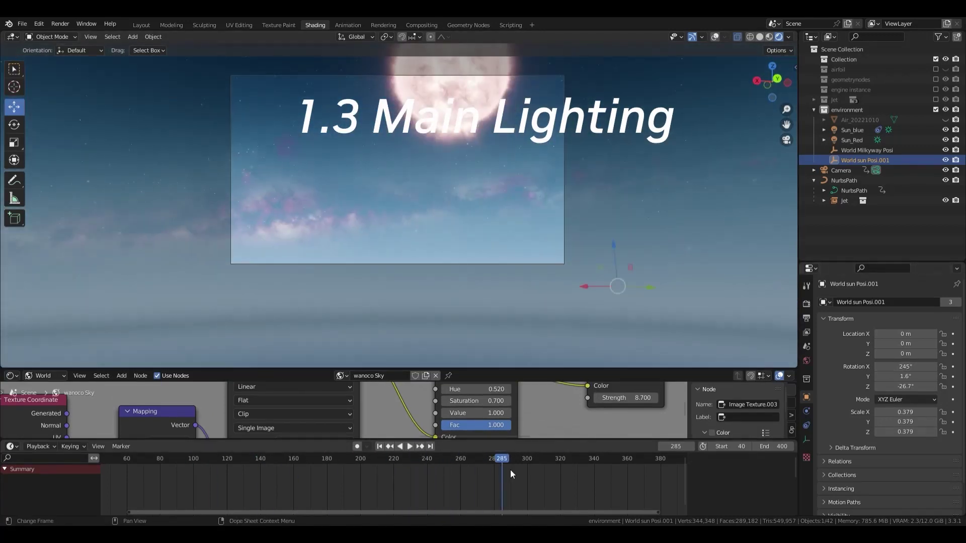
pyautogui.moveTo(510, 469); pyautogui.dragTo(151, 470)
pyautogui.press('space')
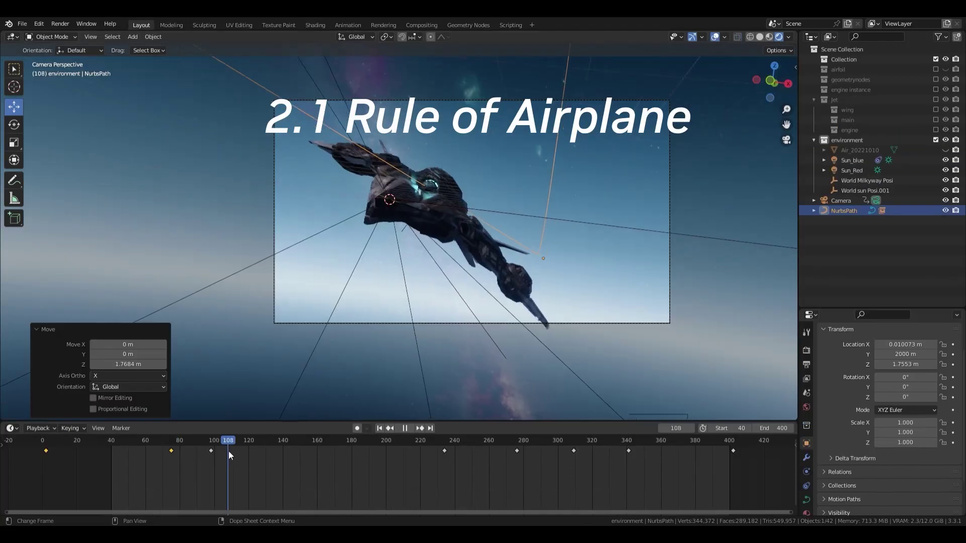
# Tilt the NurbsPath control point near the sun to bank the jet and check its roll around frame 292.
pyautogui.moveTo(229, 450); pyautogui.dragTo(581, 448)
pyautogui.keyDown('shift'); pyautogui.moveTo(518, 295); pyautogui.dragTo(451, 215, button='middle'); pyautogui.keyUp('shift')
pyautogui.press('Tab')
pyautogui.moveTo(421, 346); pyautogui.dragTo(445, 345)
pyautogui.moveTo(357, 282); pyautogui.dragTo(357, 281)
pyautogui.scroll(1, 382, 302)
pyautogui.moveTo(581, 444); pyautogui.dragTo(544, 446)
pyautogui.keyDown('shift'); pyautogui.moveTo(478, 151); pyautogui.dragTo(535, 310, button='middle'); pyautogui.keyUp('shift')
pyautogui.scroll(2, 595, 181)
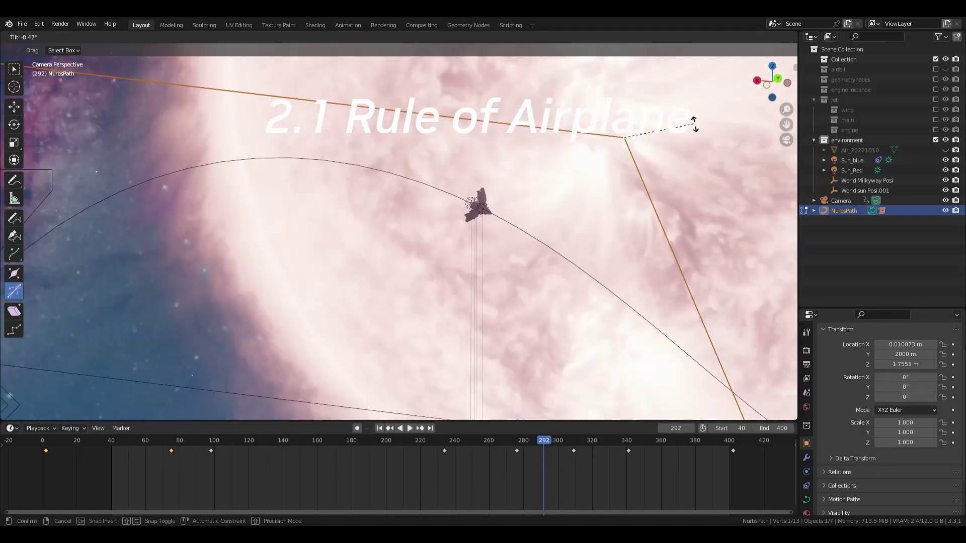
pyautogui.click(528, 227)
pyautogui.press('space')
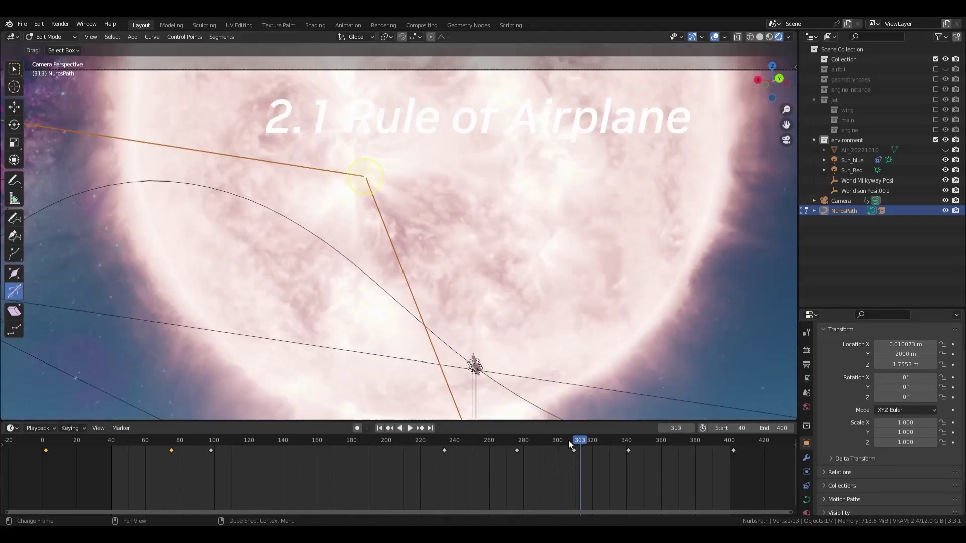
pyautogui.moveTo(568, 440); pyautogui.dragTo(532, 444)
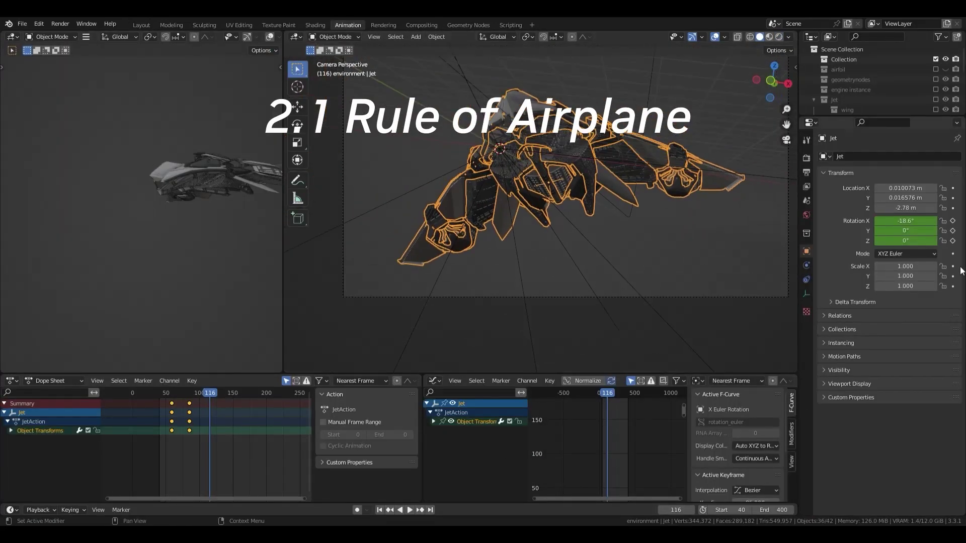
# Play the Jet's keyframed bank up to about frame 119 and adjust its X rotation.
pyautogui.click(183, 396)
pyautogui.press('space')
pyautogui.moveTo(195, 400); pyautogui.dragTo(214, 409)
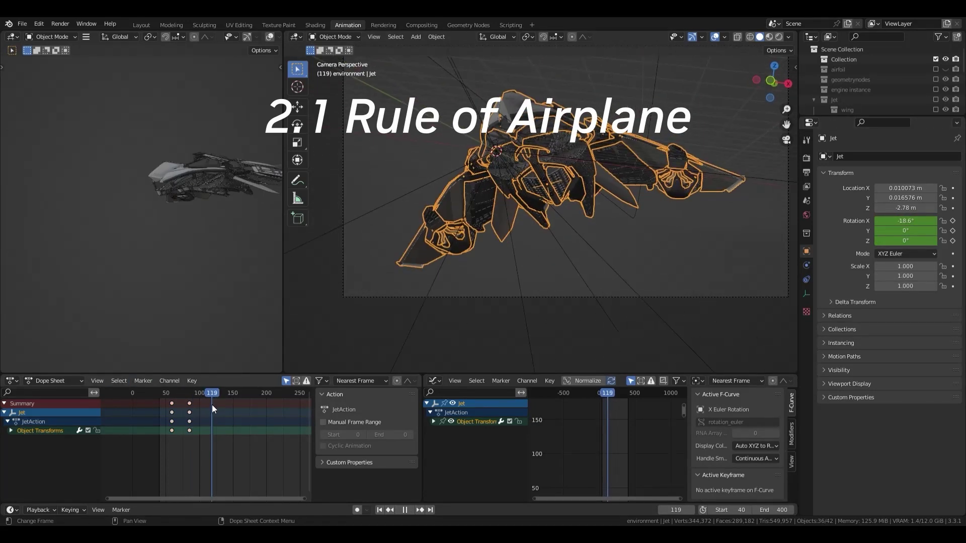
pyautogui.moveTo(905, 221)
pyautogui.mouseDown()
pyautogui.moveTo(936, 221)
pyautogui.moveTo(900, 221)
pyautogui.mouseUp()
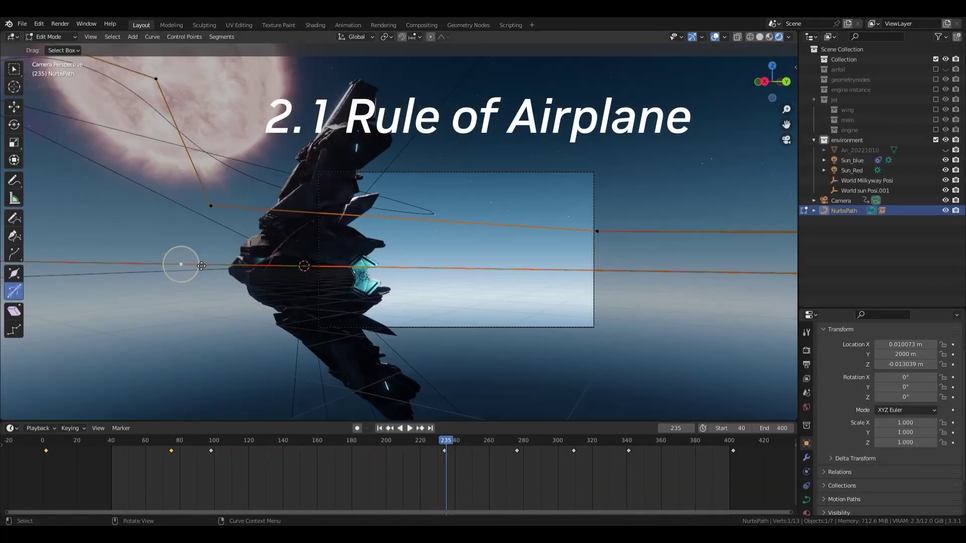
# Tilt the NurbsPath control point ahead of the jet's nose by 128° on frame 235 and scrub back through the flight.
pyautogui.moveTo(204, 269); pyautogui.dragTo(157, 294)
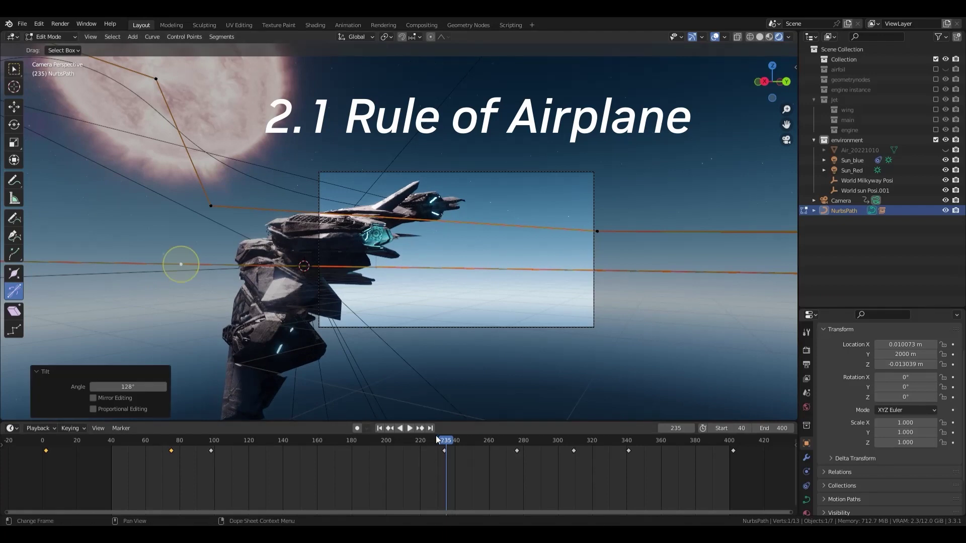
pyautogui.moveTo(437, 439); pyautogui.dragTo(157, 454)
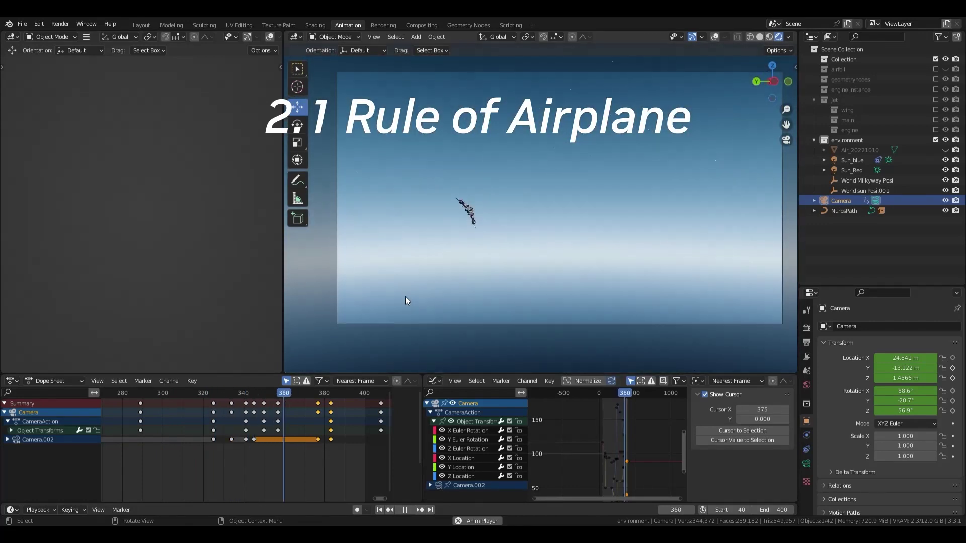
# Set the camera's focal length to 60 mm and keyframe it on frame 250.
pyautogui.click(234, 394)
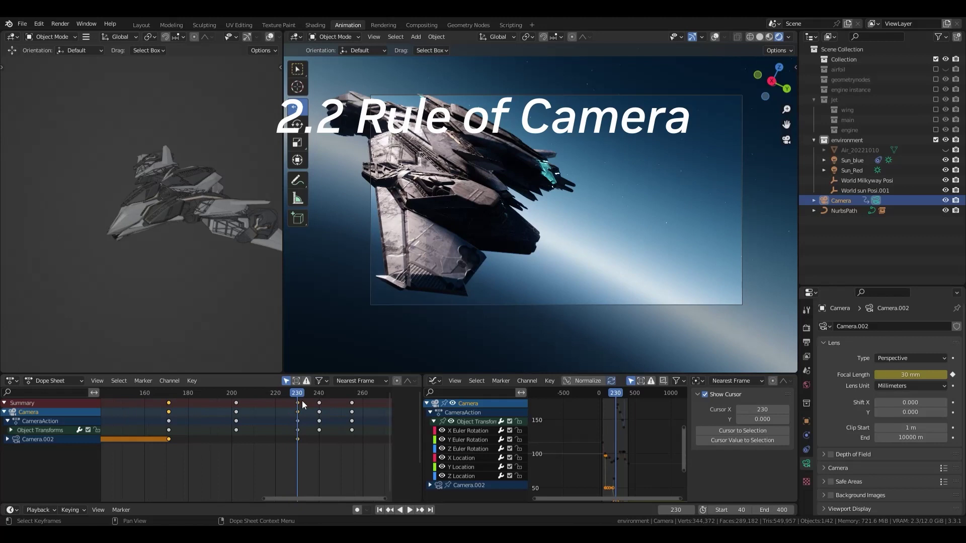
pyautogui.moveTo(266, 401); pyautogui.dragTo(340, 397)
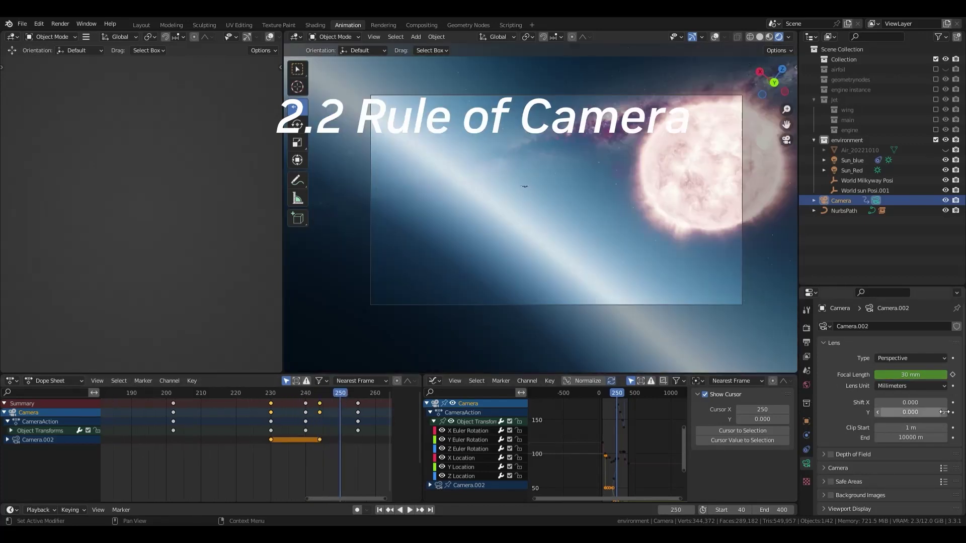
pyautogui.write('0')
pyautogui.press('Return')
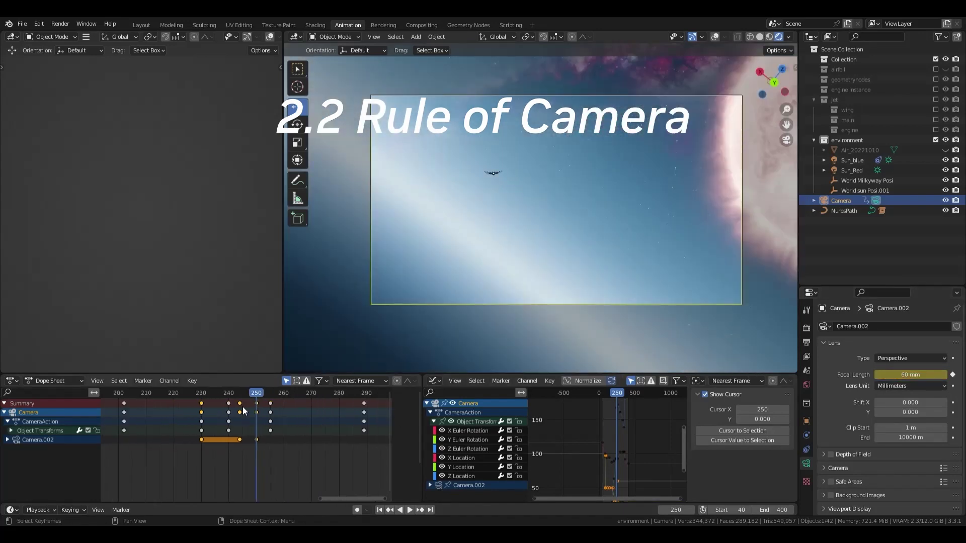
# Scrub the following camera shots, keyframe the 60 mm focal length on frame 325 and play the result.
pyautogui.moveTo(255, 394); pyautogui.dragTo(362, 422)
pyautogui.scroll(-2, 358, 430)
pyautogui.moveTo(355, 433); pyautogui.dragTo(343, 433, button='middle')
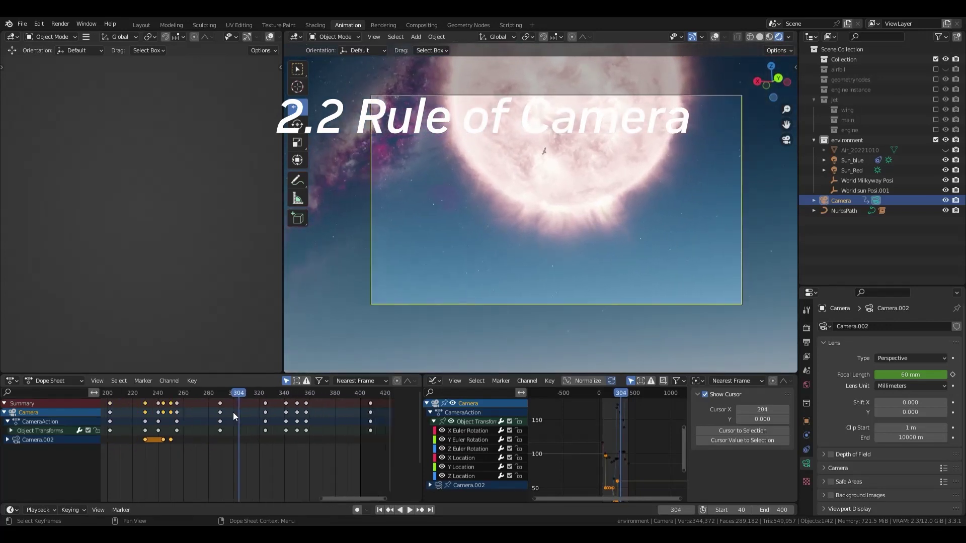
pyautogui.press('space')
pyautogui.scroll(-2, 234, 412)
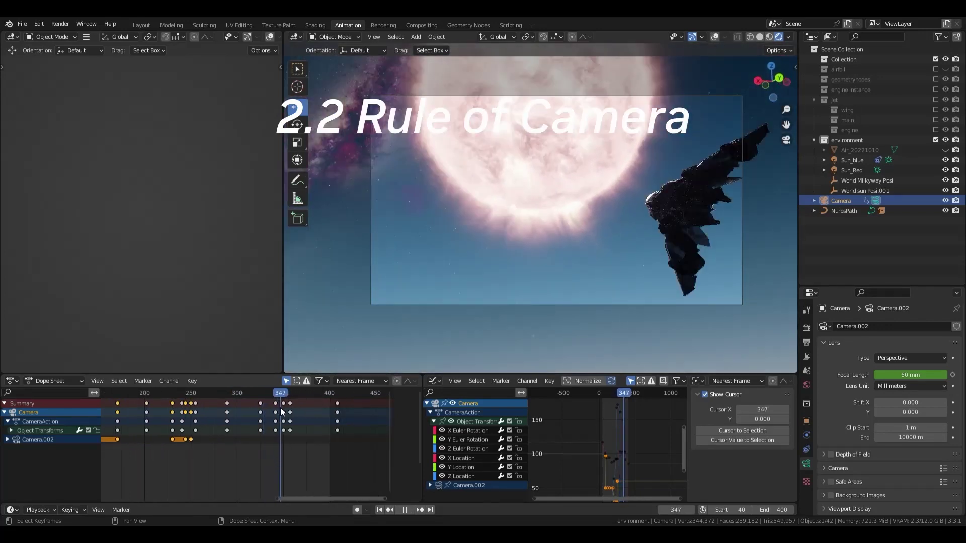
pyautogui.moveTo(281, 409)
pyautogui.mouseDown()
pyautogui.moveTo(197, 391)
pyautogui.moveTo(264, 411)
pyautogui.mouseUp()
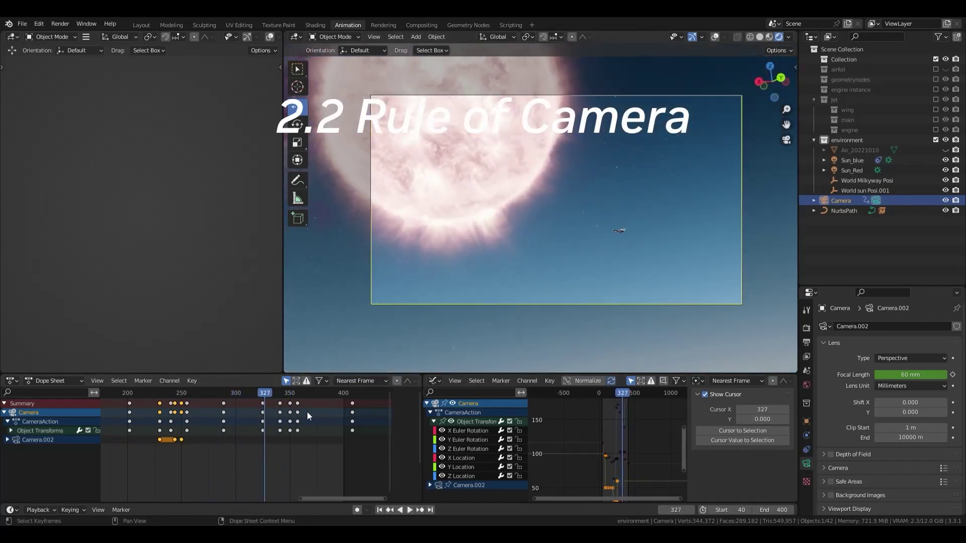
pyautogui.press('Left')
pyautogui.press('Left')
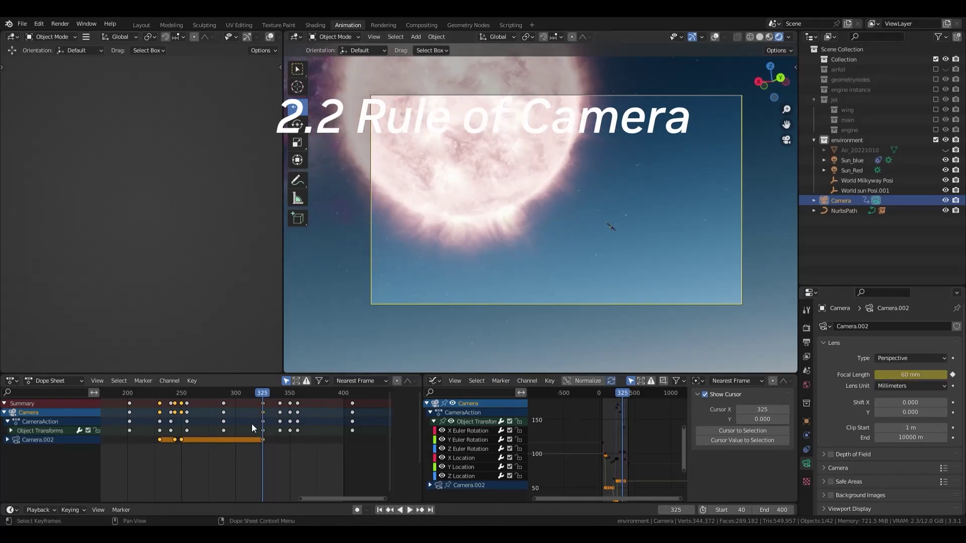
pyautogui.press('space')
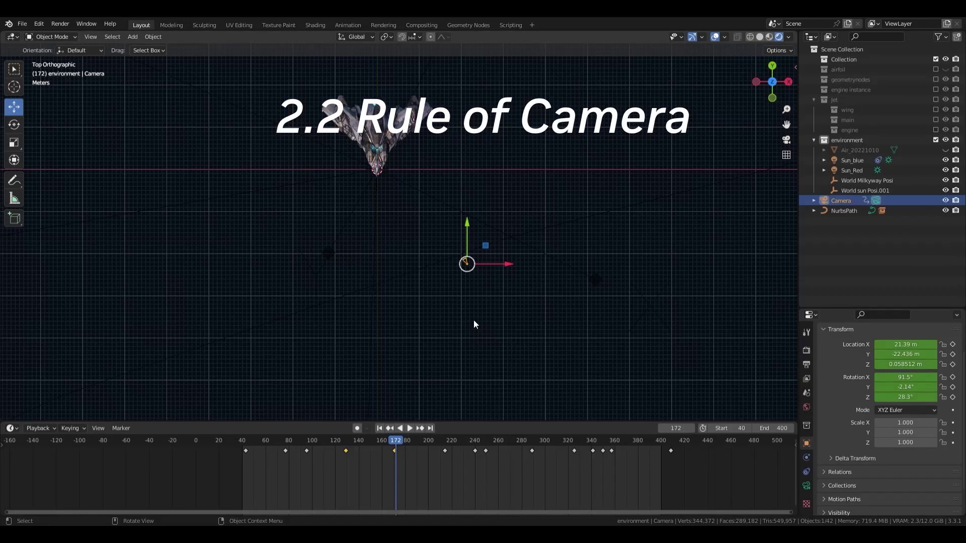
# In front view on frame 171, raise the camera about 1.59 m along Z and keyframe its position.
pyautogui.press('KP_1')
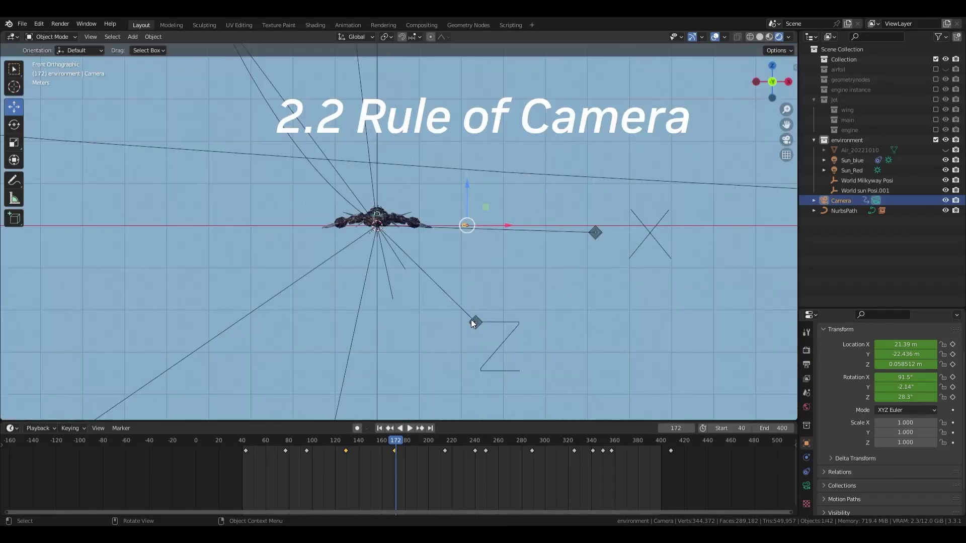
pyautogui.moveTo(330, 443); pyautogui.dragTo(394, 448)
pyautogui.press('g')
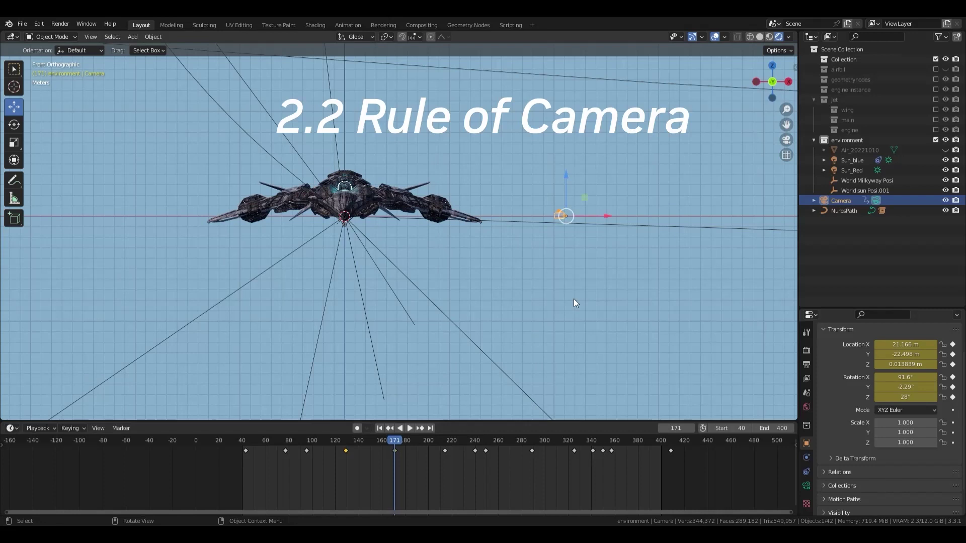
pyautogui.click(597, 272)
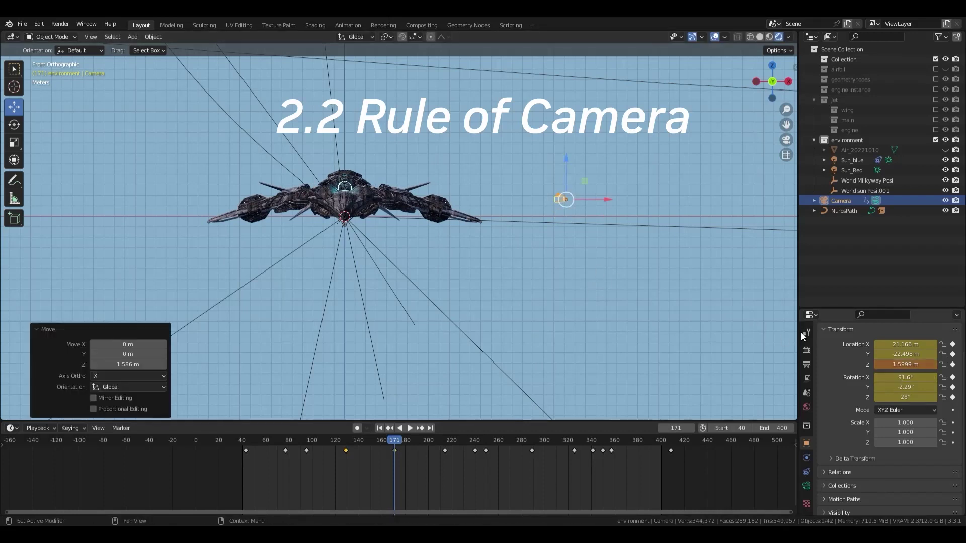
pyautogui.press('i')
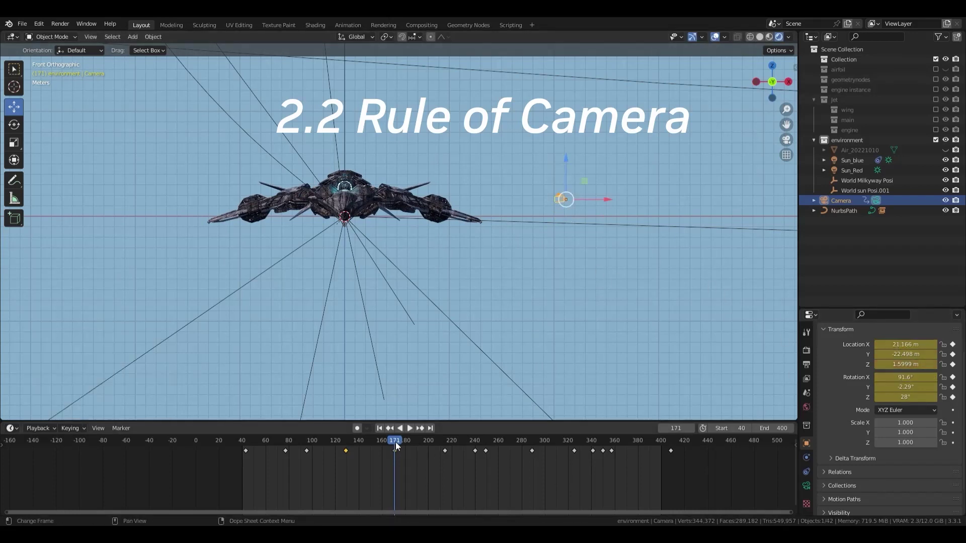
pyautogui.moveTo(379, 451)
pyautogui.mouseDown()
pyautogui.moveTo(306, 454)
pyautogui.moveTo(394, 454)
pyautogui.mouseUp()
# In camera view, rotate the camera to 88.7° about X and about 0° about Y, and keyframe it on frame 171.
pyautogui.press('KP_0')
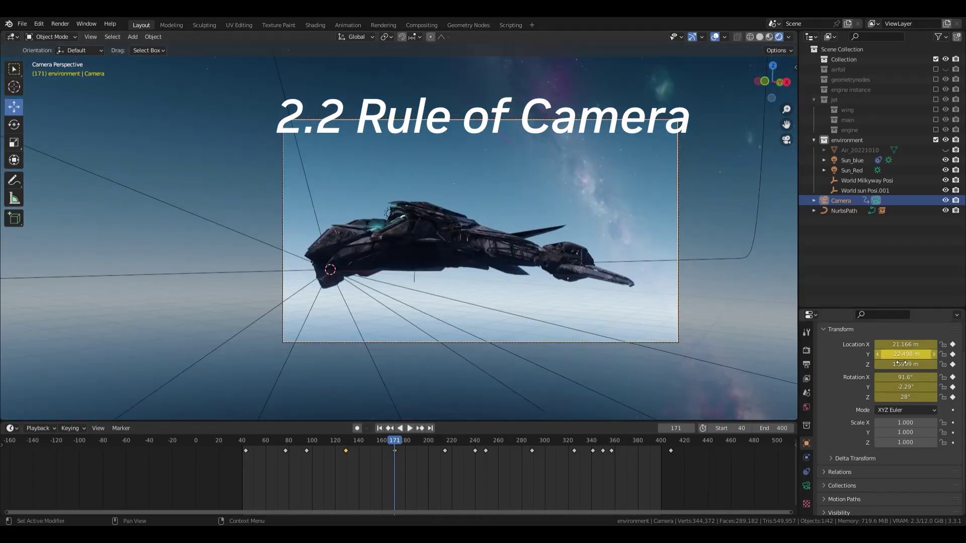
pyautogui.moveTo(920, 379)
pyautogui.mouseDown()
pyautogui.moveTo(910, 380)
pyautogui.moveTo(920, 380)
pyautogui.mouseUp()
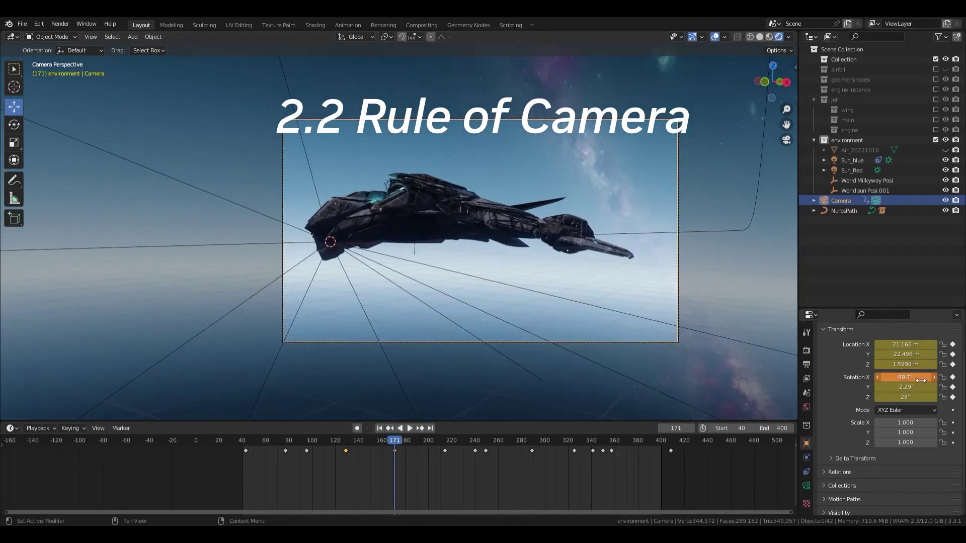
pyautogui.press('r')
pyautogui.click(673, 212)
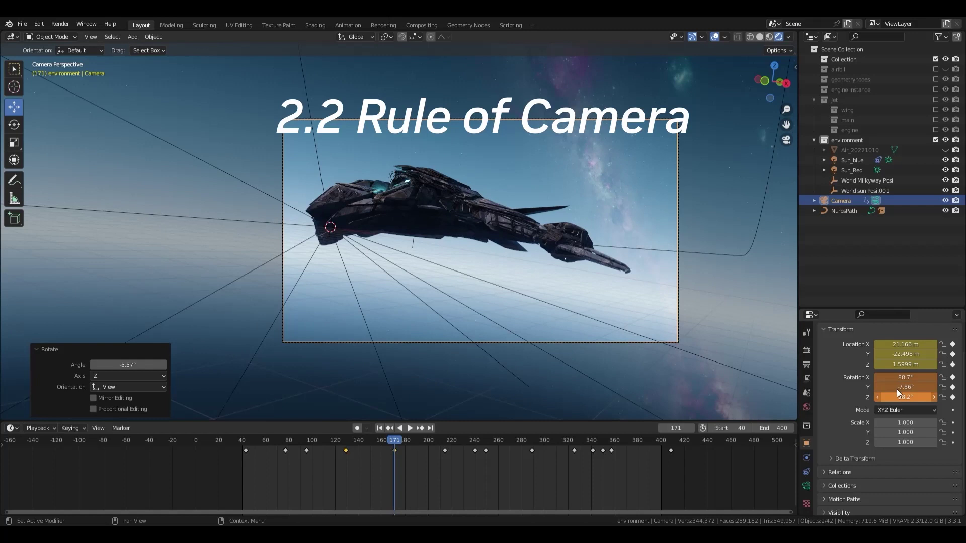
pyautogui.press('r')
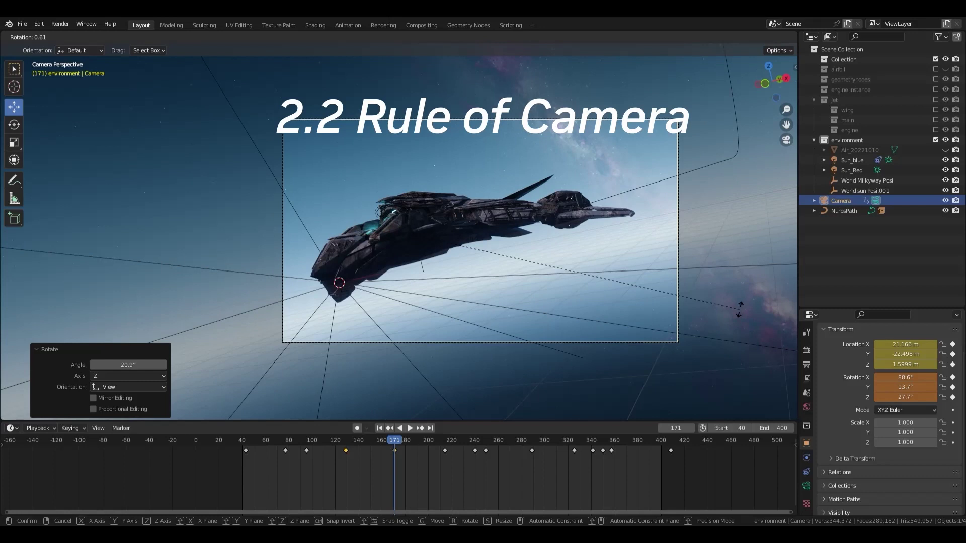
pyautogui.press('Escape')
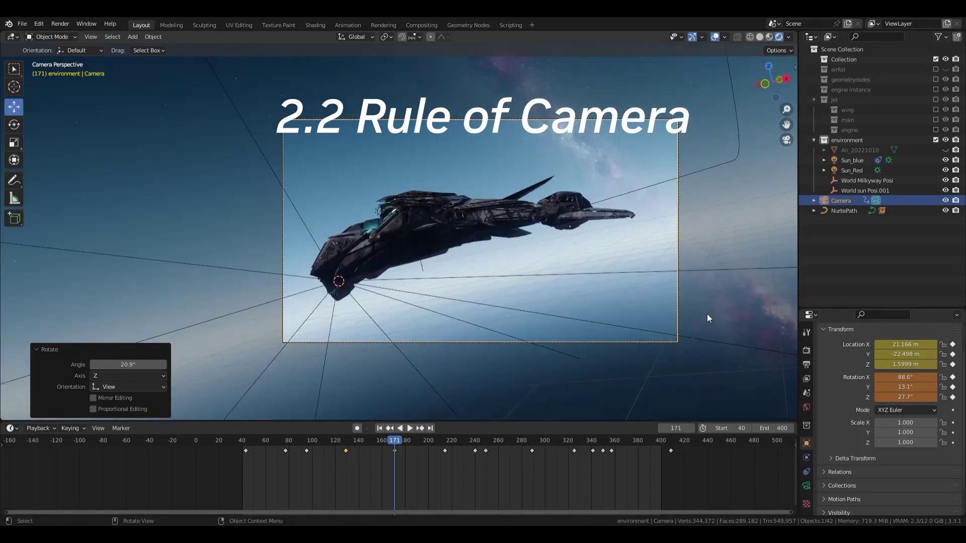
pyautogui.press('r')
pyautogui.click(697, 182)
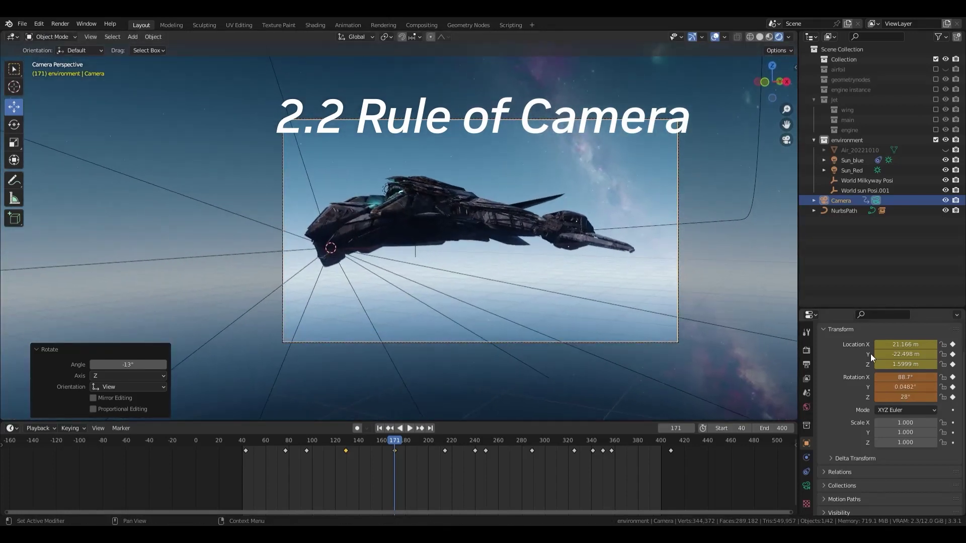
pyautogui.press('i')
# On frame 129, rotate the camera in camera view to about -6.3° about Y and 11.7° about Z, and keyframe it.
pyautogui.moveTo(378, 442); pyautogui.dragTo(335, 445)
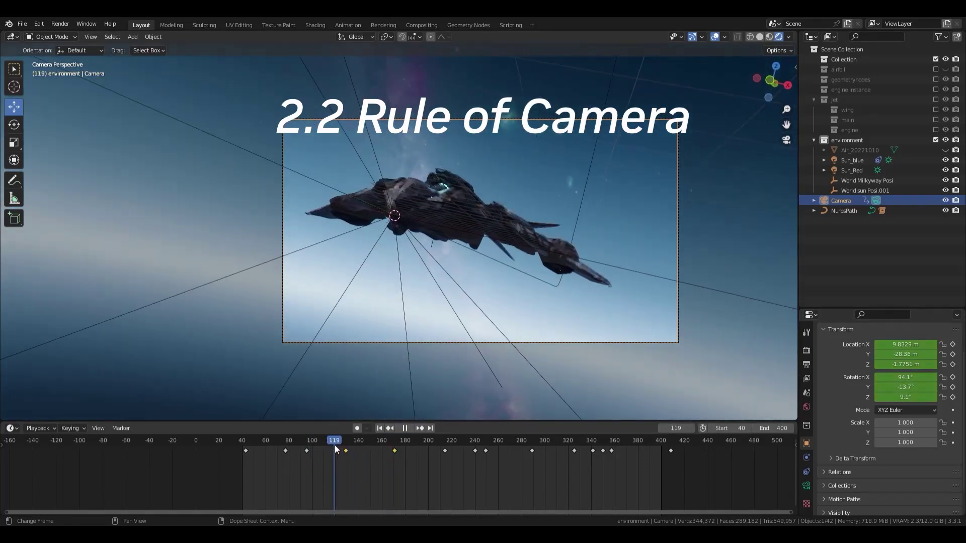
pyautogui.press('space')
pyautogui.press('r')
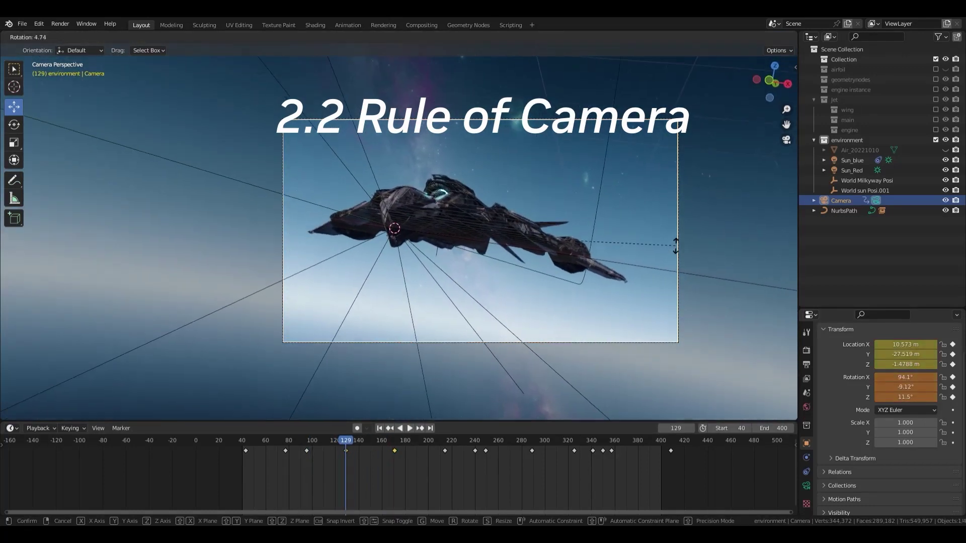
pyautogui.click(679, 260)
pyautogui.press('i')
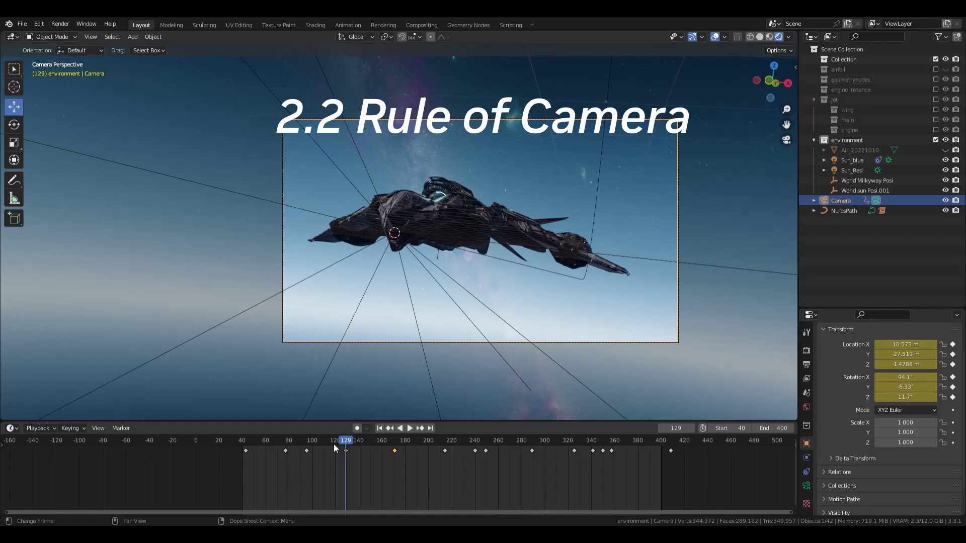
# Scrub and play the camera move between about frames 150 and 215 to check the new keyframes.
pyautogui.moveTo(333, 443); pyautogui.dragTo(372, 442)
pyautogui.press('space')
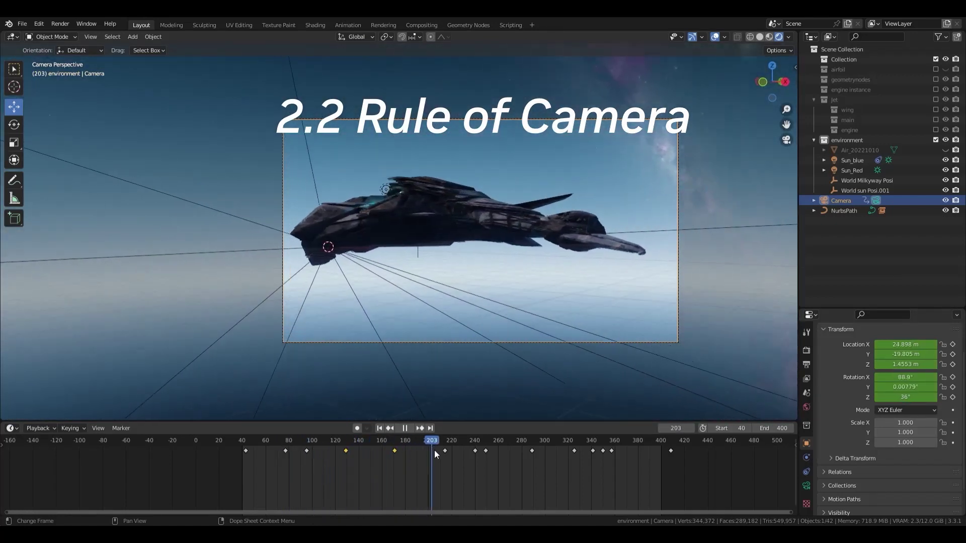
pyautogui.moveTo(443, 451); pyautogui.dragTo(394, 460)
pyautogui.click(409, 428)
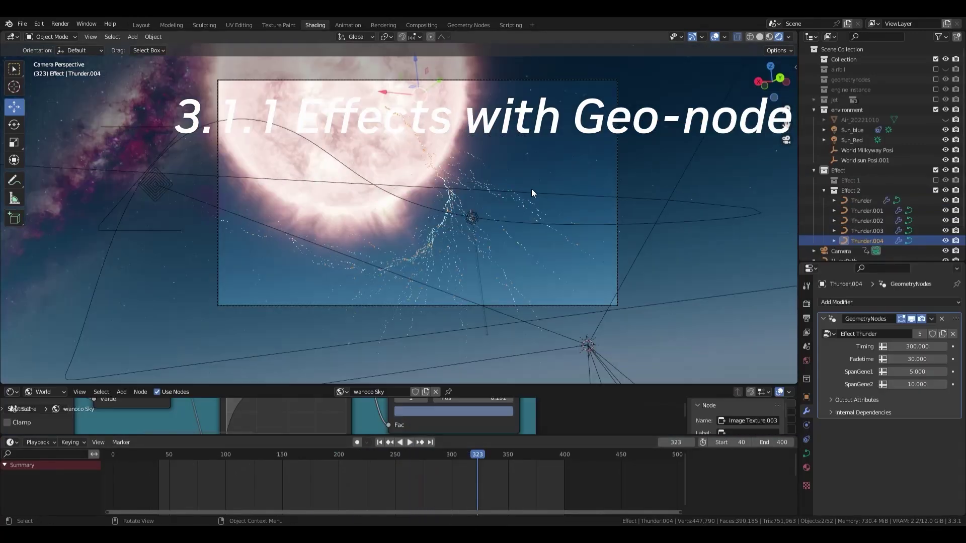
# Move the Thunder.004 curve about -79.2 m in X, 45.4 m in Y and -5.2 m in Z, and reshape its lower control points on frame 314.
pyautogui.click(670, 173)
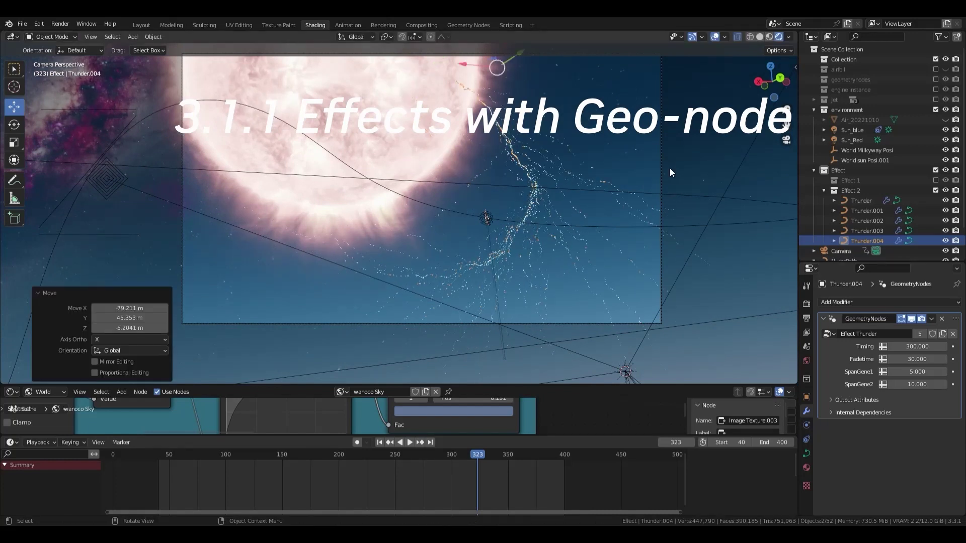
pyautogui.moveTo(493, 456); pyautogui.dragTo(468, 470)
pyautogui.press('Tab')
pyautogui.click(422, 266)
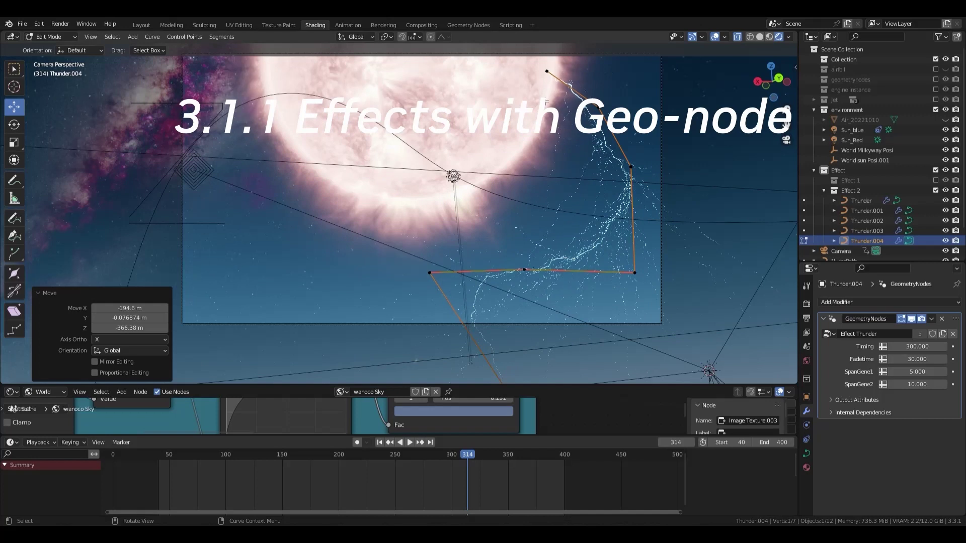
pyautogui.press('g')
pyautogui.click(529, 329)
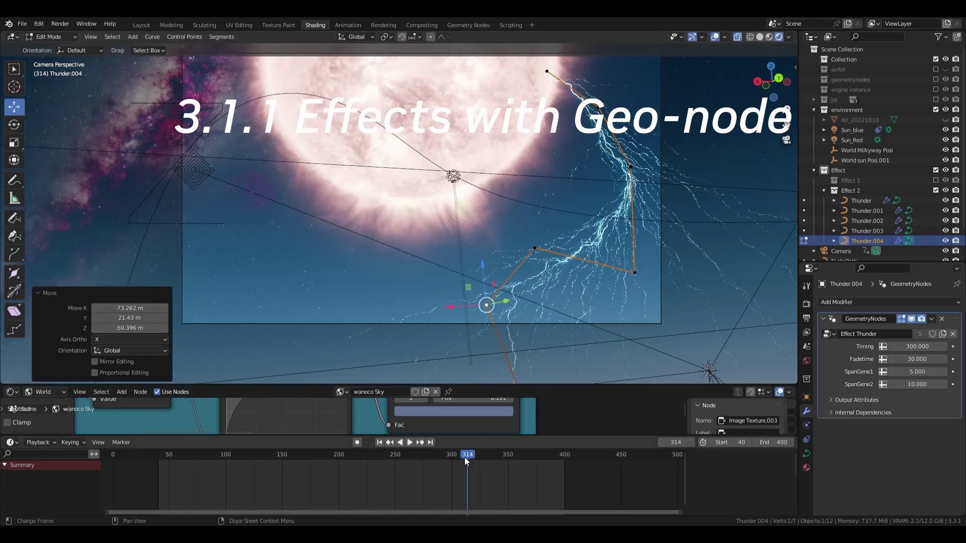
# Scrub to frame 320 and play the animation to check the timing of the reshaped lightning.
pyautogui.moveTo(464, 458)
pyautogui.mouseDown()
pyautogui.moveTo(500, 463)
pyautogui.moveTo(436, 458)
pyautogui.moveTo(475, 472)
pyautogui.moveTo(511, 464)
pyautogui.moveTo(472, 464)
pyautogui.mouseUp()
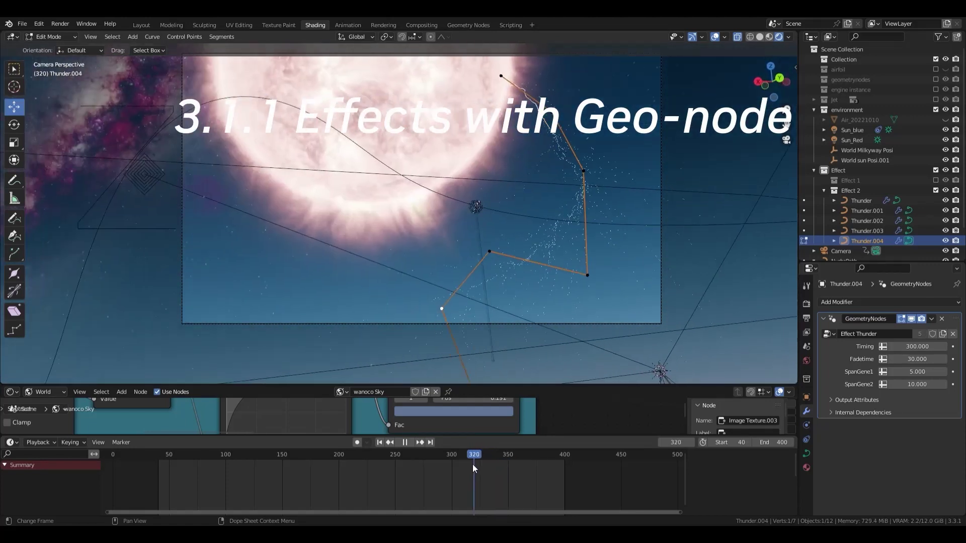
pyautogui.press('space')
pyautogui.click(437, 456)
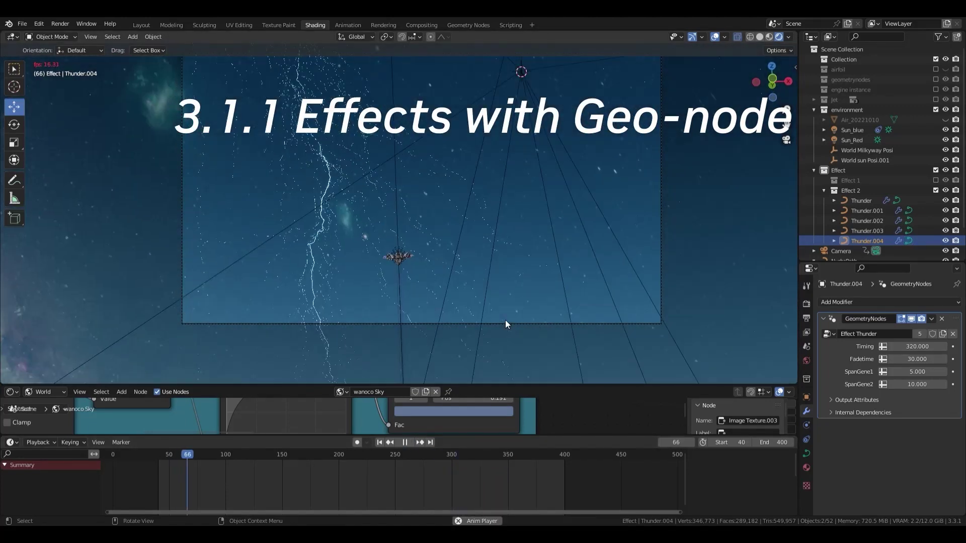
pyautogui.press('space')
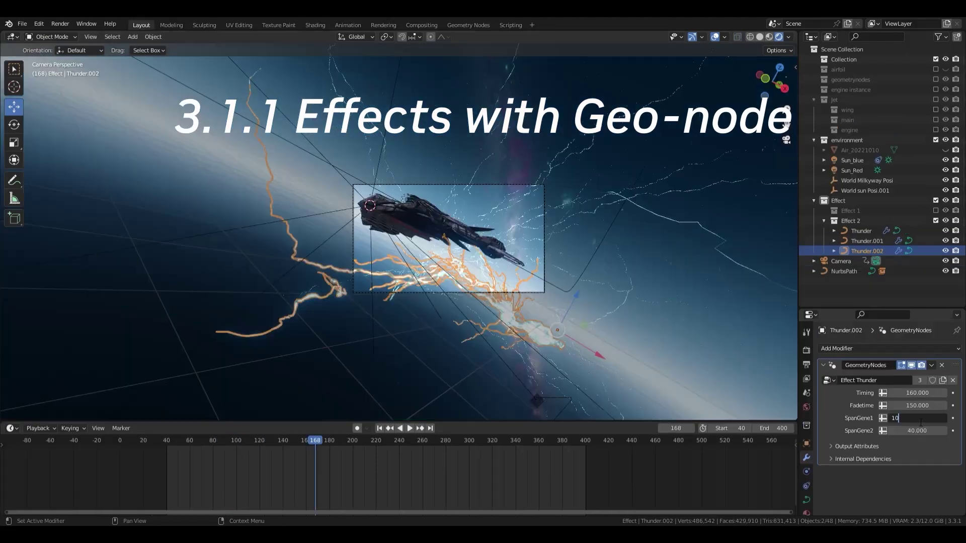
# Reposition the Thunder.002 lightning around the jet on frame 178 and hide the viewport overlays.
pyautogui.moveTo(312, 442)
pyautogui.mouseDown()
pyautogui.moveTo(302, 442)
pyautogui.moveTo(327, 449)
pyautogui.moveTo(321, 443)
pyautogui.mouseUp()
pyautogui.scroll(5, 604, 266)
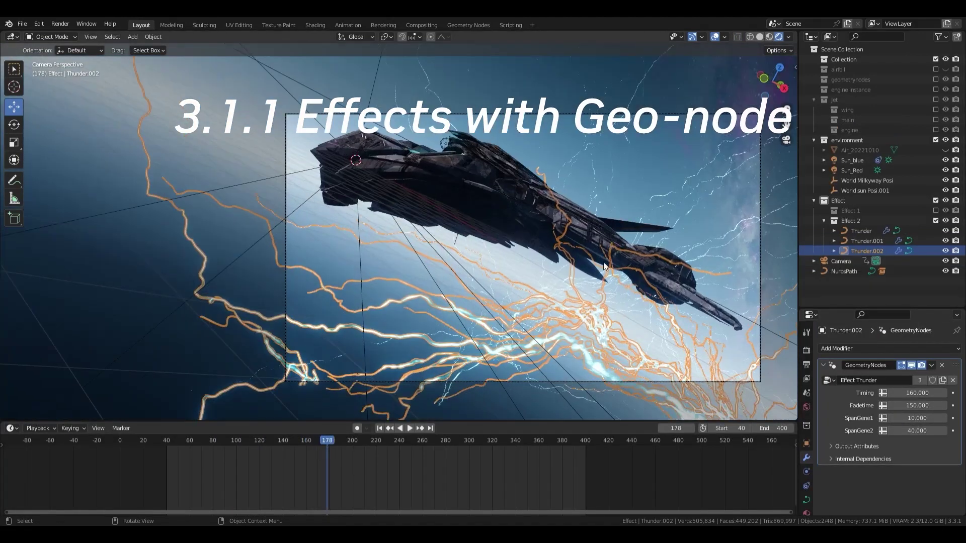
pyautogui.press('g')
pyautogui.click(651, 209)
pyautogui.click(715, 36)
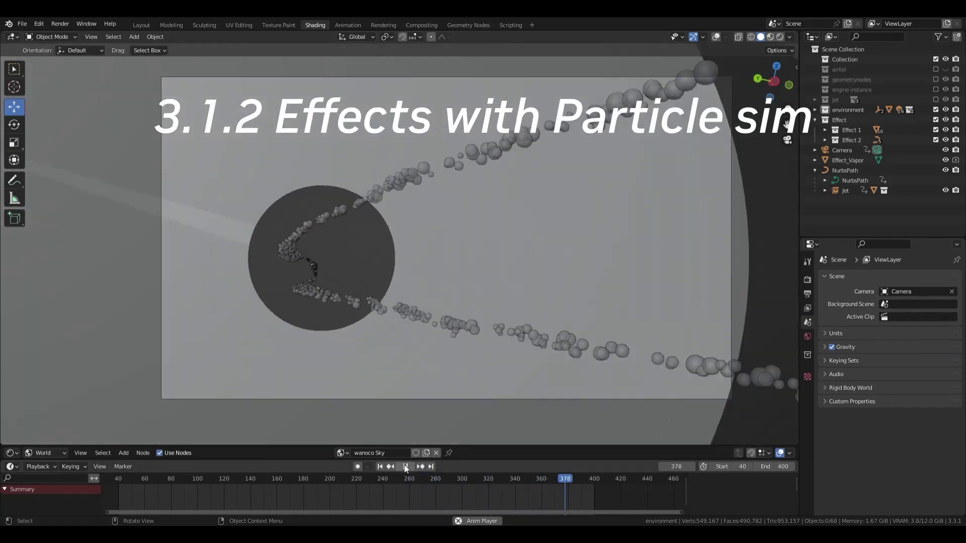
# Play the particle simulation, switch the viewport to rendered shading on frame 231 and review the particle effect from there.
pyautogui.click(406, 467)
pyautogui.click(410, 467)
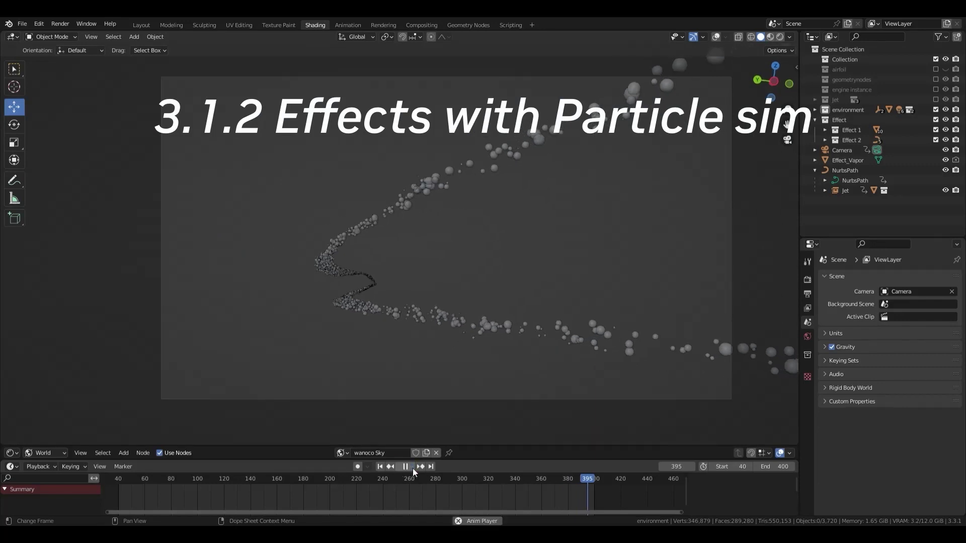
pyautogui.click(413, 468)
pyautogui.click(370, 478)
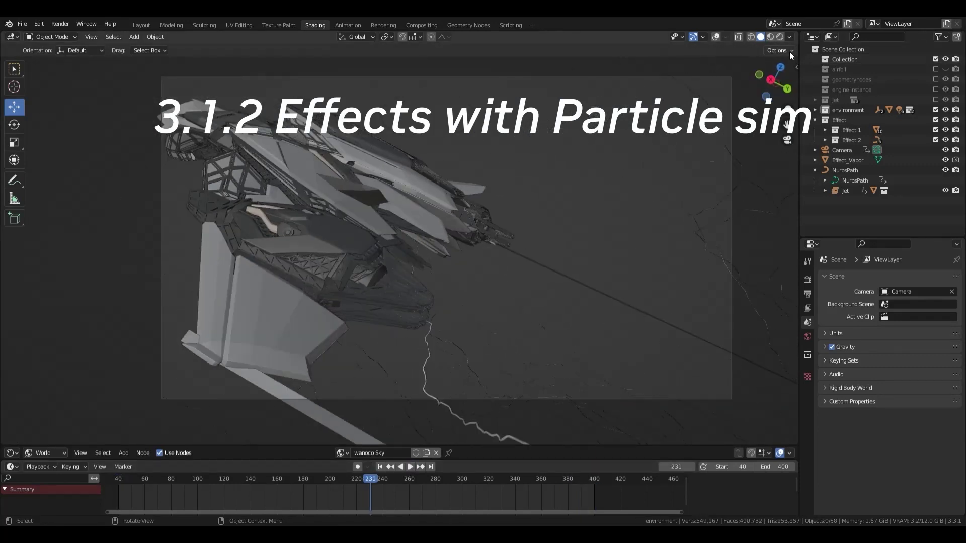
pyautogui.click(779, 37)
pyautogui.press('space')
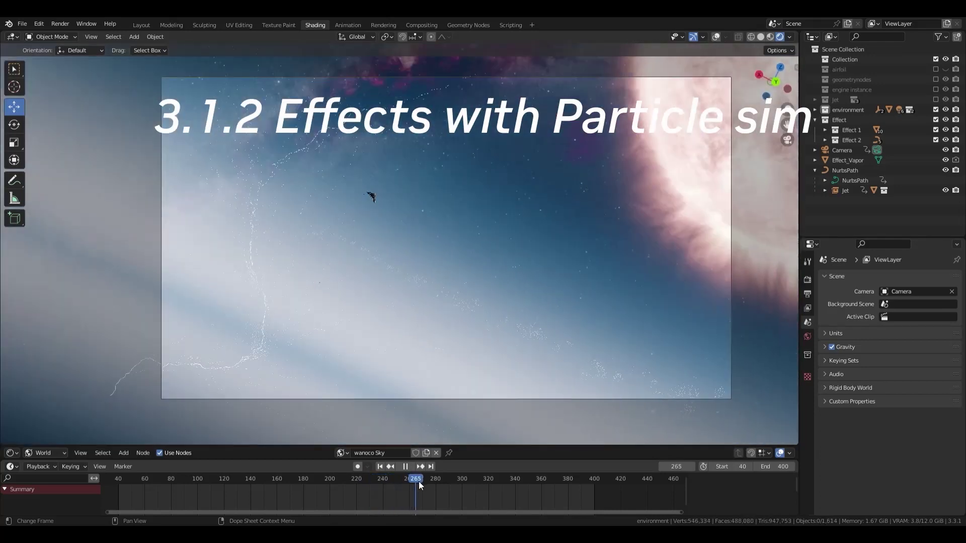
pyautogui.moveTo(419, 481); pyautogui.dragTo(438, 480)
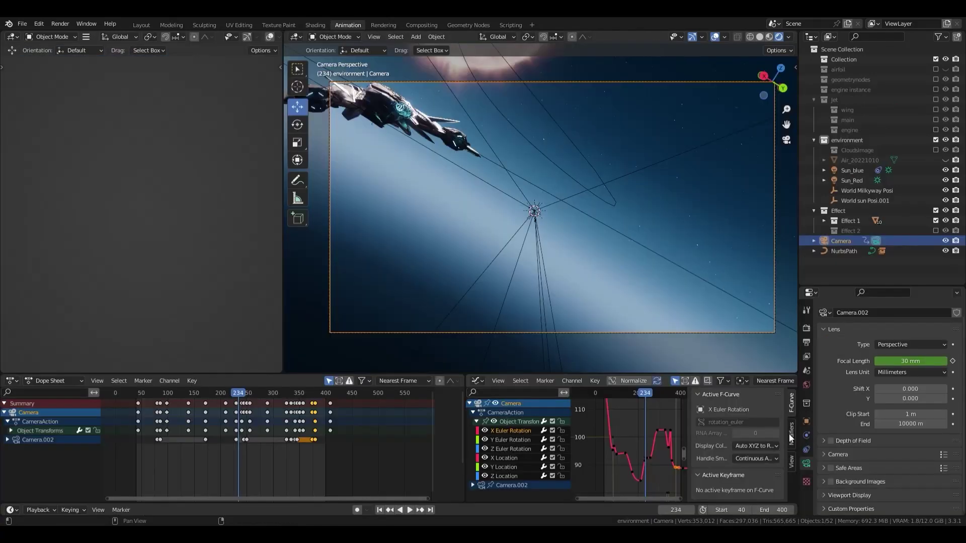
# Add a Noise modifier to the camera's X Euler Rotation curve and play the animation to check the shake.
pyautogui.click(724, 396)
pyautogui.click(724, 453)
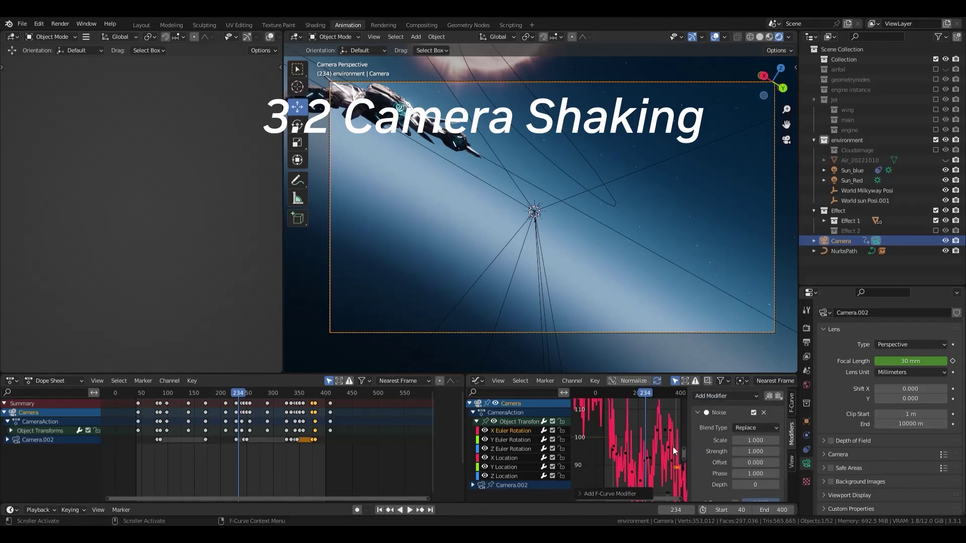
pyautogui.click(413, 510)
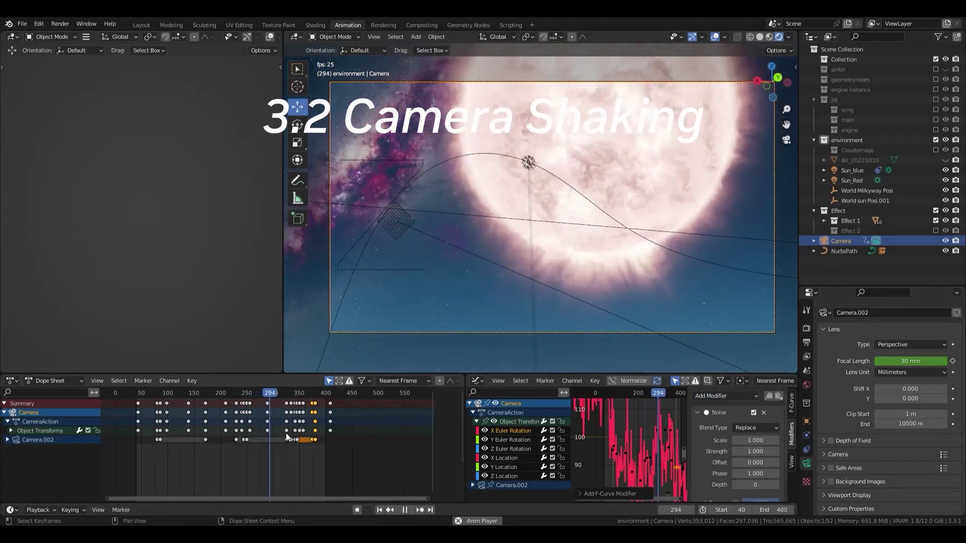
pyautogui.click(245, 394)
pyautogui.click(402, 510)
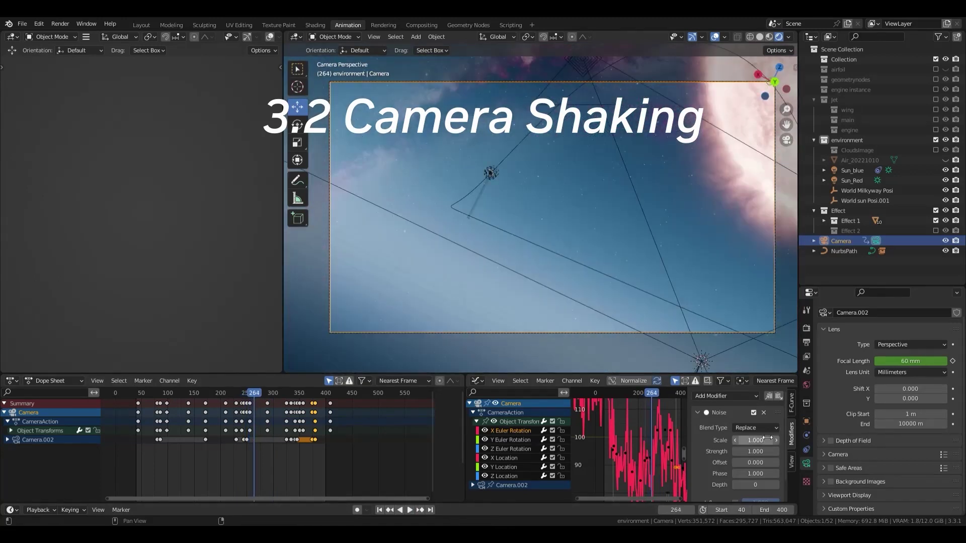
# Set the X rotation noise to scale 6 and strength 0.1, and play the animation.
pyautogui.write('6')
pyautogui.press('Return')
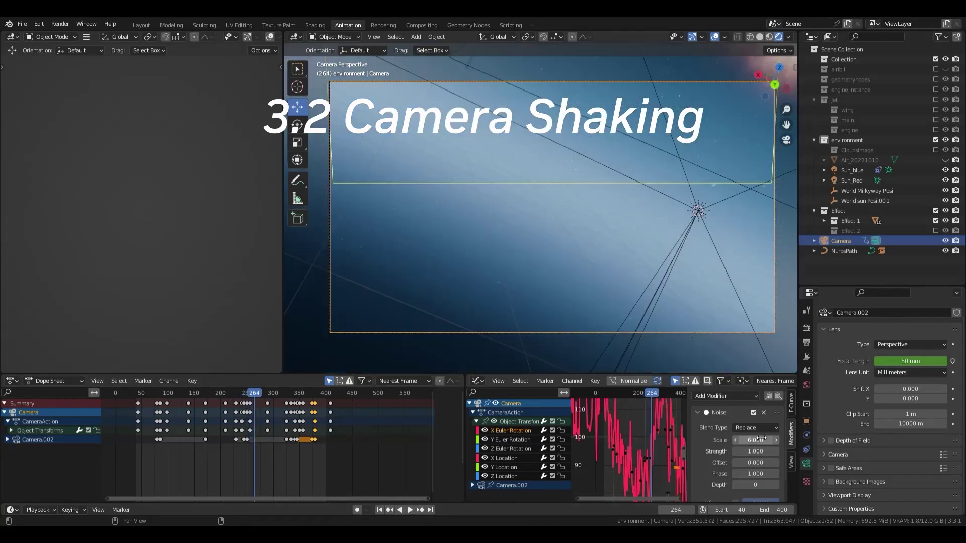
pyautogui.click(754, 451)
pyautogui.write('0.1')
pyautogui.press('Return')
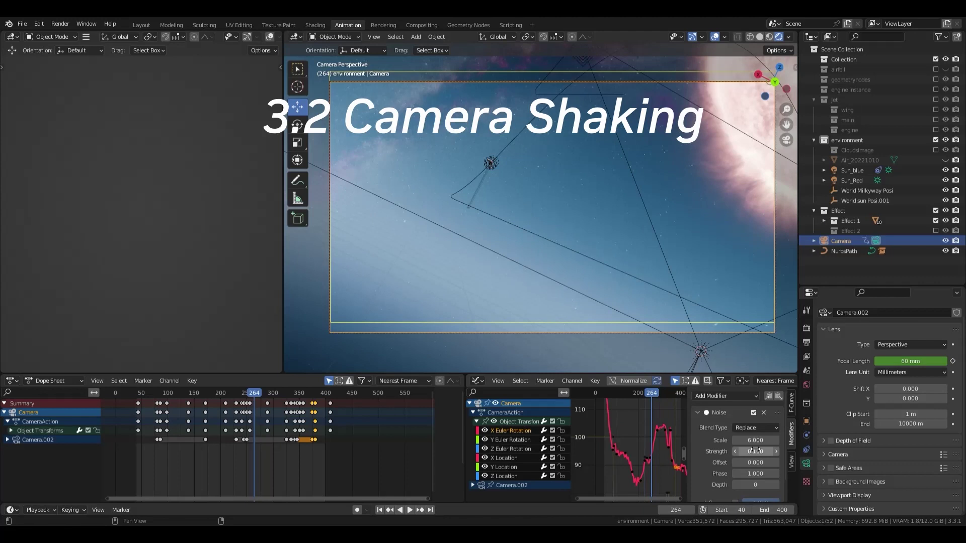
pyautogui.click(408, 510)
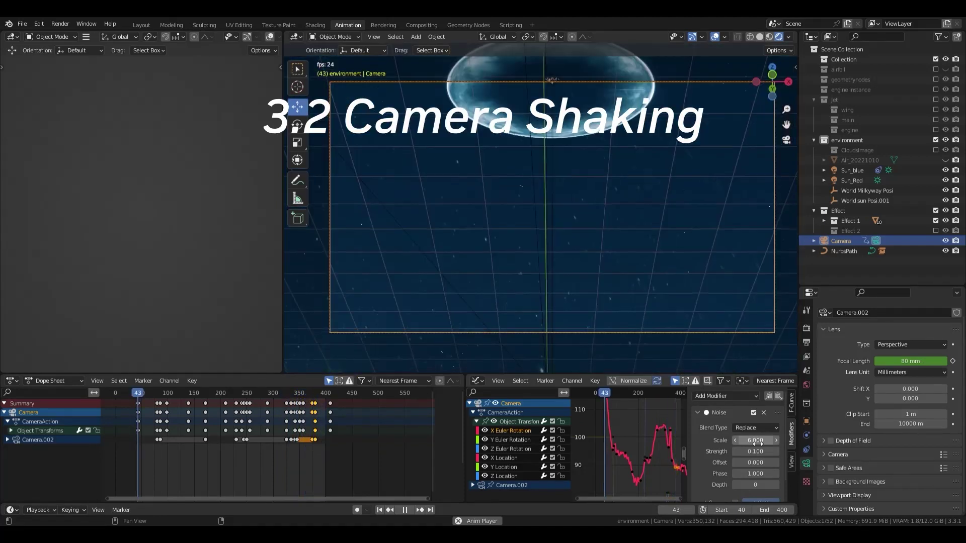
# Set the X rotation noise to strength 0.05, scale 11 and depth 2 while the animation plays.
pyautogui.click(756, 451)
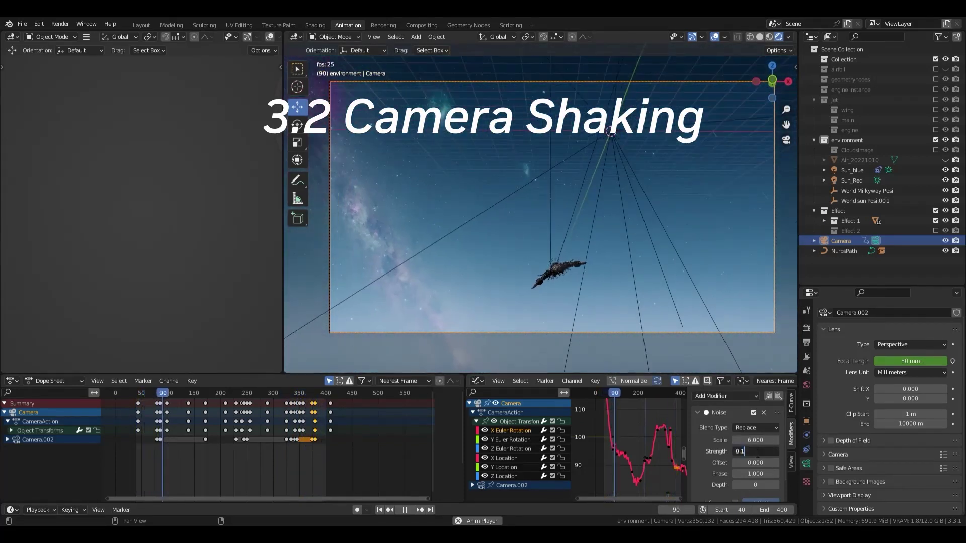
pyautogui.press('BackSpace')
pyautogui.write('050')
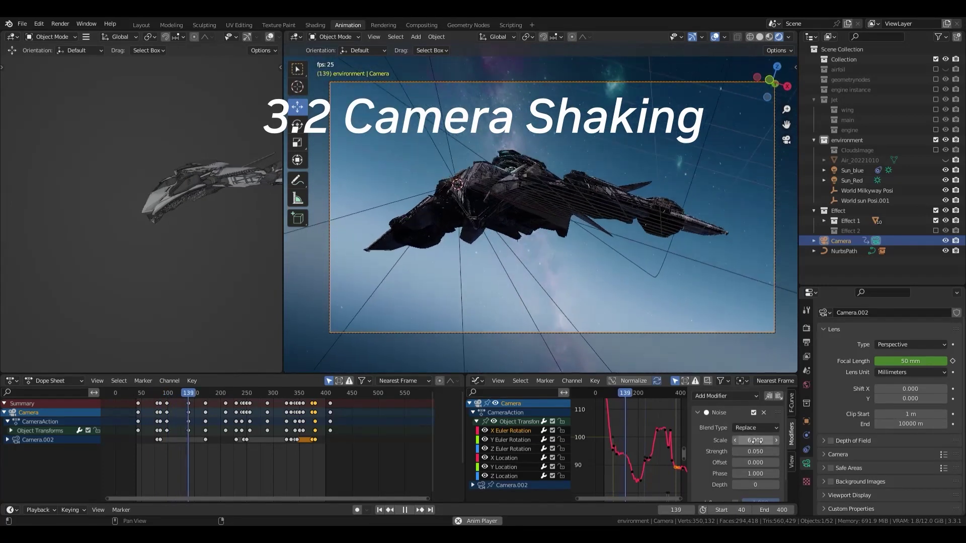
pyautogui.click(756, 441)
pyautogui.write('11')
pyautogui.press('Return')
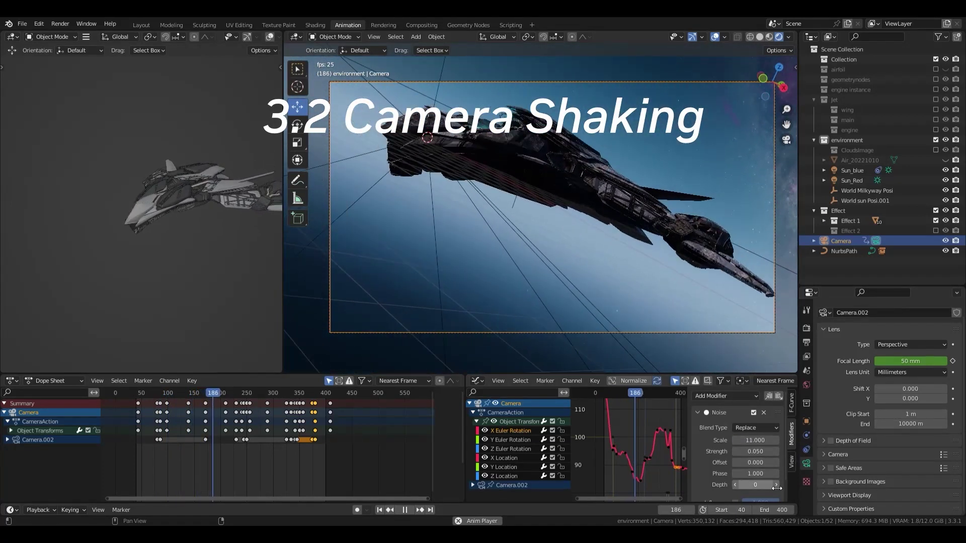
pyautogui.click(776, 488)
pyautogui.click(776, 488)
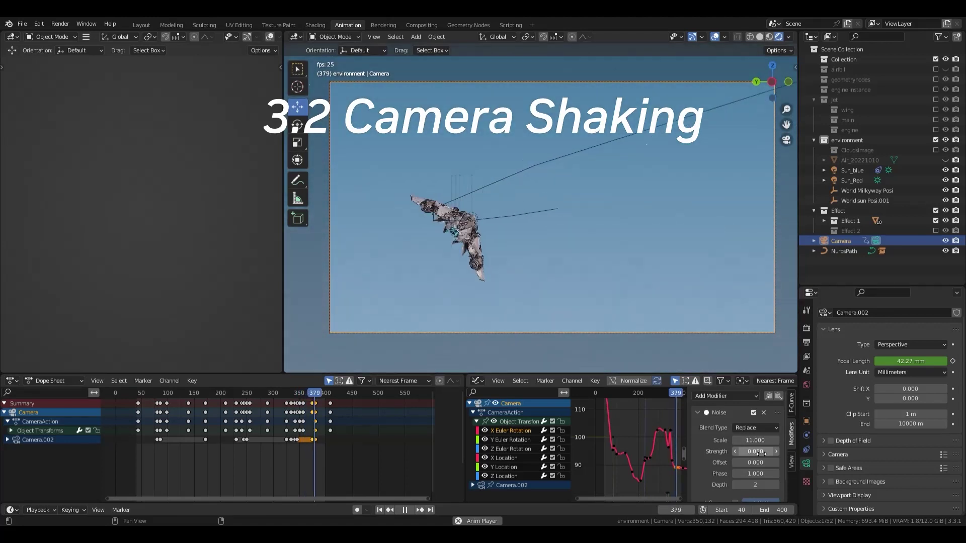
# Try a strength of 0.2 for the X rotation noise during playback.
pyautogui.press('BackSpace')
pyautogui.press('BackSpace')
pyautogui.write('2')
pyautogui.press('Return')
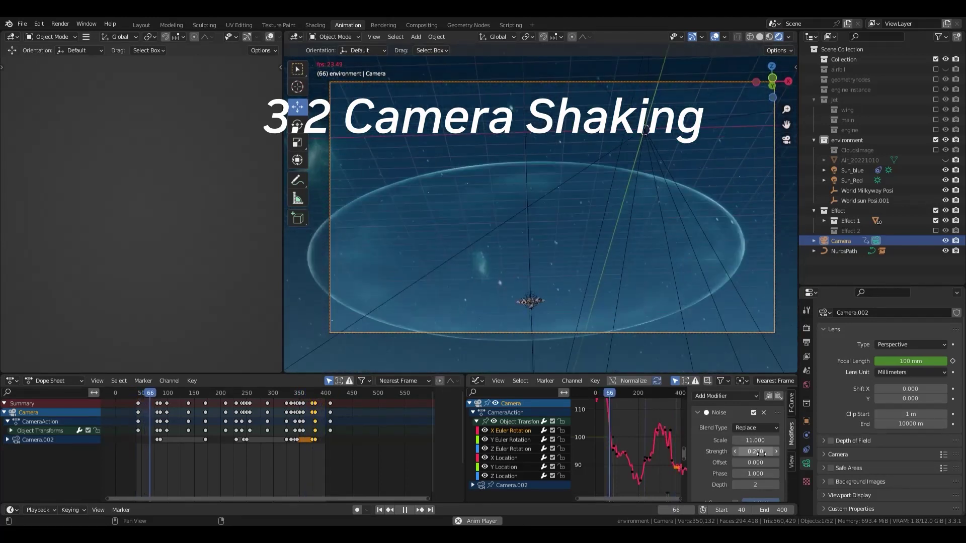
# Display the scene's output properties, replay the shake from around frame 250 and set the X rotation noise strength to 0.1.
pyautogui.click(807, 328)
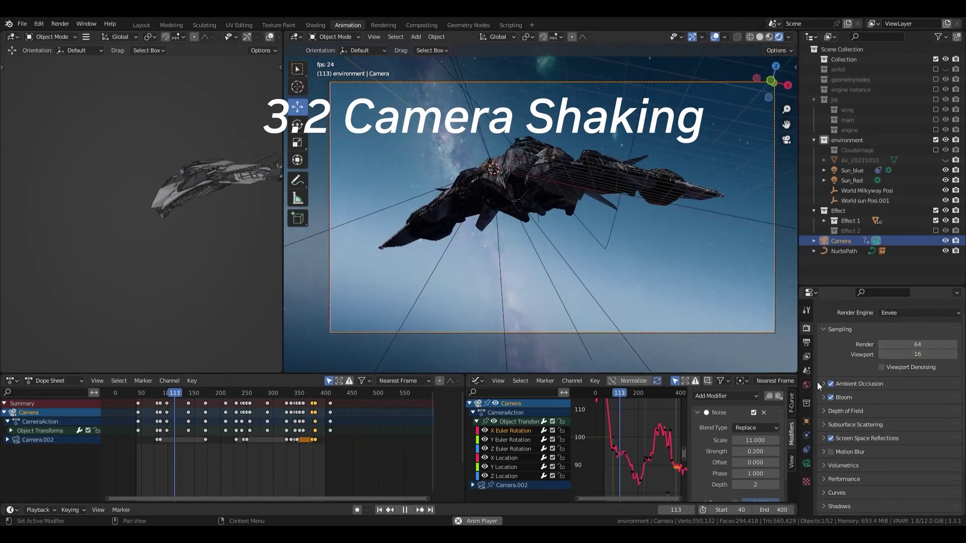
pyautogui.click(806, 343)
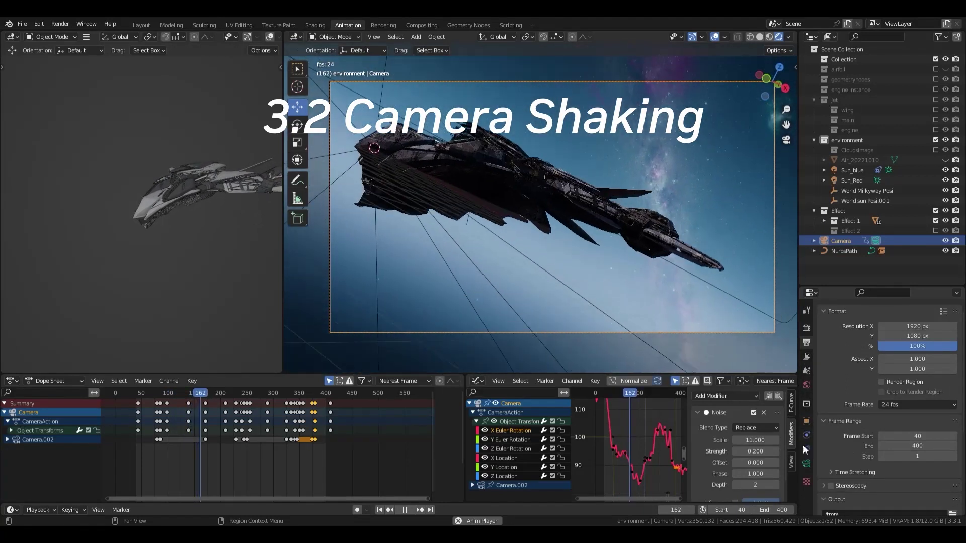
pyautogui.click(253, 394)
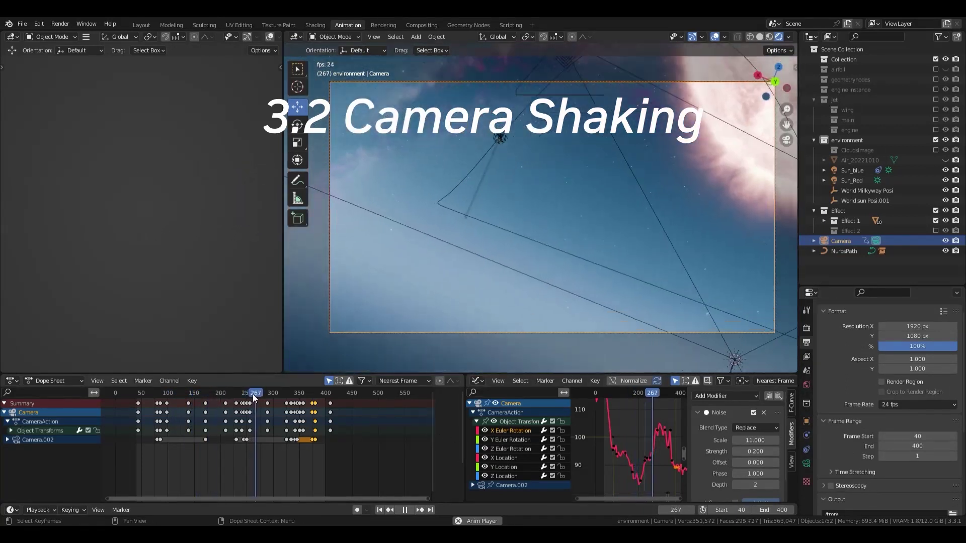
pyautogui.click(240, 394)
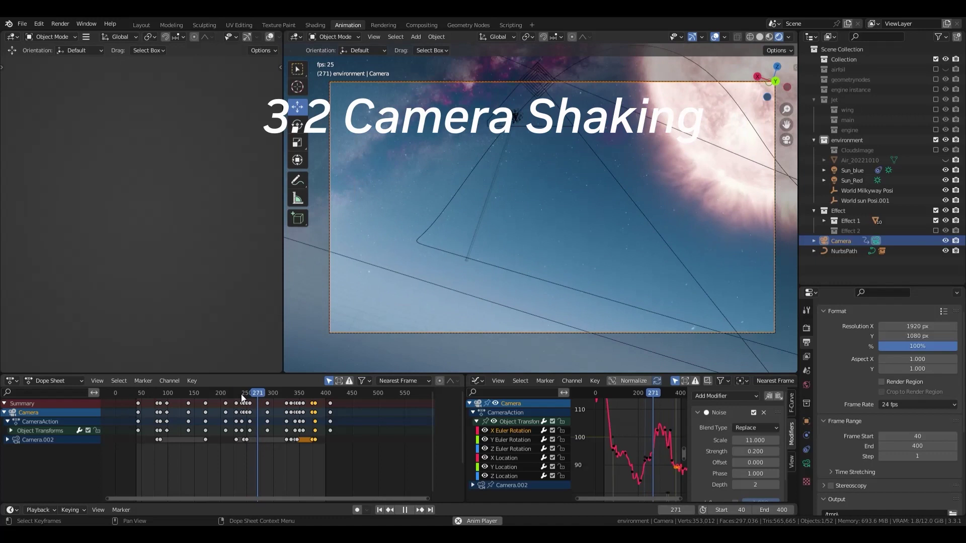
pyautogui.click(769, 452)
pyautogui.write('0')
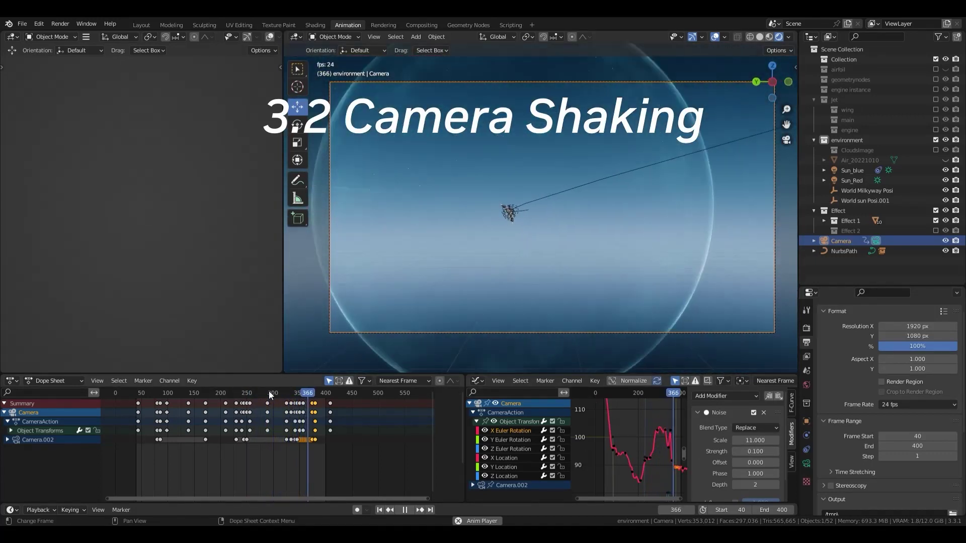
# Give the camera's Y Euler Rotation curve a Noise modifier with scale 29 and strength 0.1, and check it during playback.
pyautogui.click(254, 394)
pyautogui.click(512, 440)
pyautogui.click(756, 441)
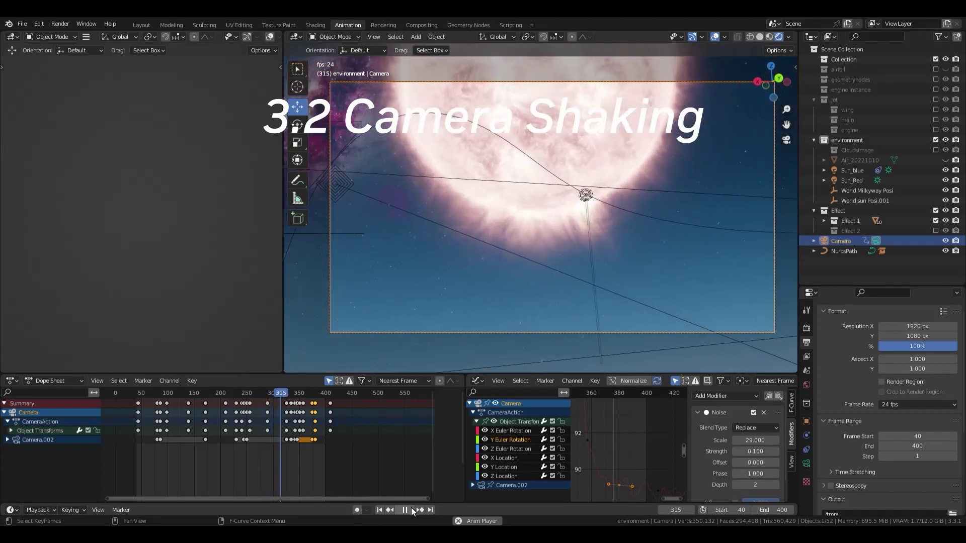
pyautogui.scroll(-20, 616, 470)
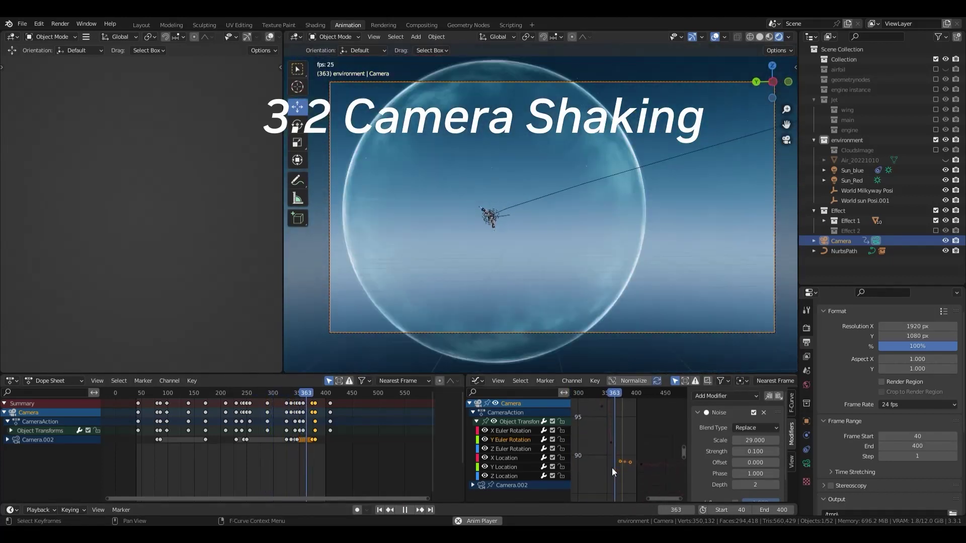
# Examine the camera's Y Euler Rotation curve and replay the shake from around frame 290.
pyautogui.scroll(-15, 616, 470)
pyautogui.moveTo(624, 491); pyautogui.dragTo(638, 452, button='middle')
pyautogui.scroll(9, 638, 452)
pyautogui.scroll(8, 638, 452)
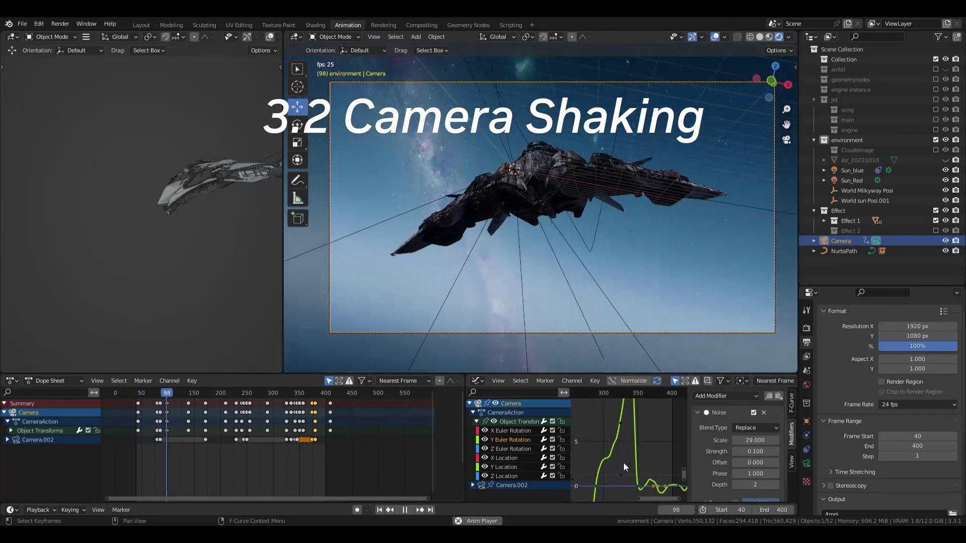
pyautogui.click(268, 396)
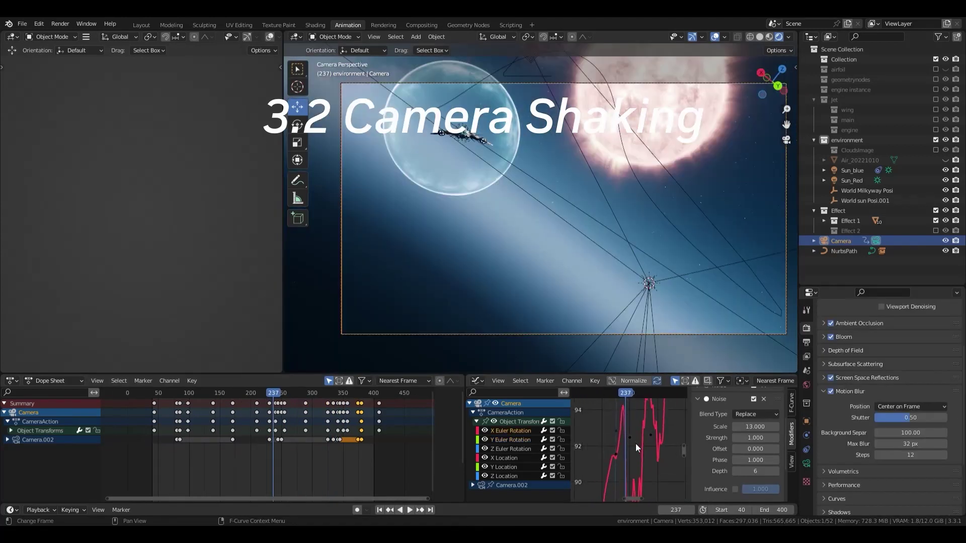
# Examine the camera's X Euler Rotation curve around frame 237 while stepping between neighbouring frames.
pyautogui.scroll(1, 635, 444)
pyautogui.press('Left')
pyautogui.press('Right')
pyautogui.moveTo(642, 471); pyautogui.dragTo(642, 437, button='middle')
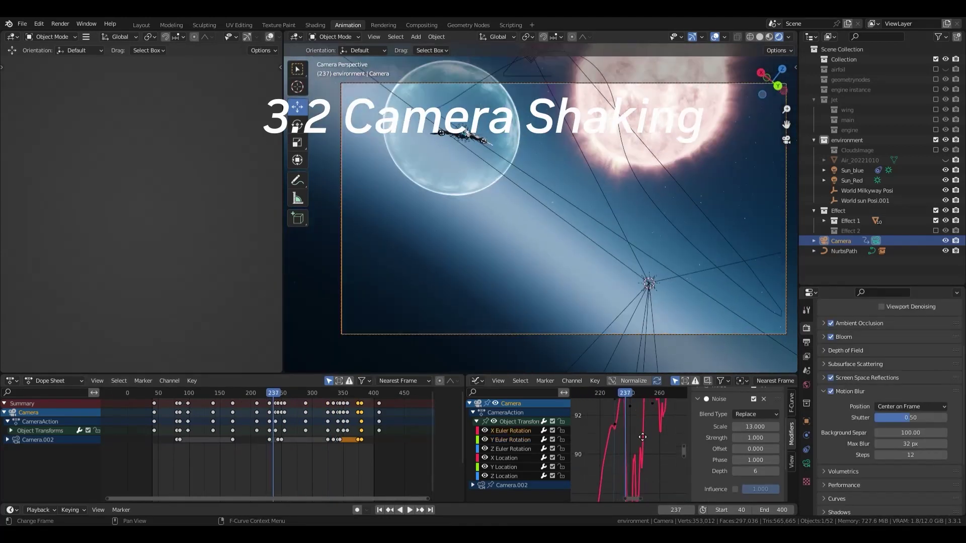
pyautogui.press('Right')
pyautogui.press('Left')
pyautogui.scroll(-1, 643, 445)
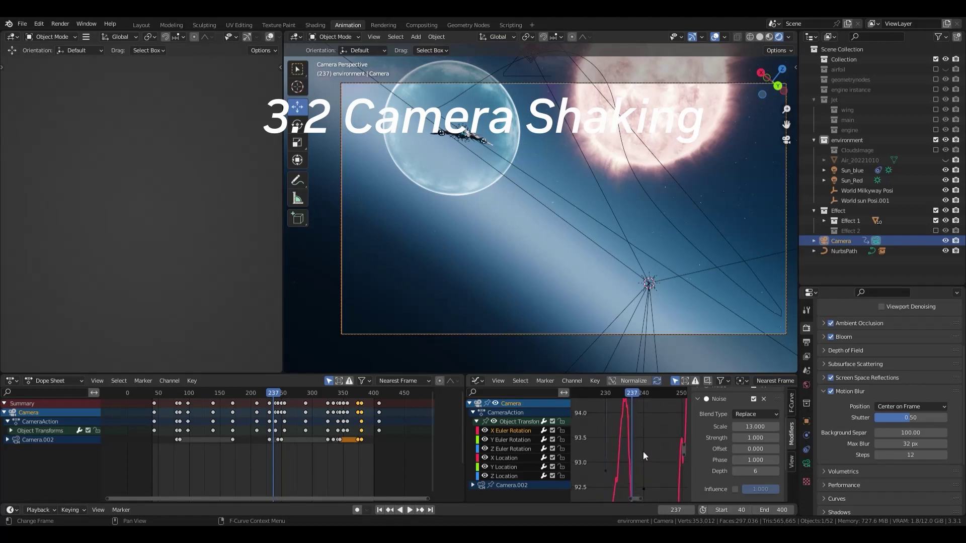
# Rescale the graph view to inspect the X rotation curve between frames 236 and 238, stepping through those frames.
pyautogui.moveTo(682, 443); pyautogui.dragTo(684, 427)
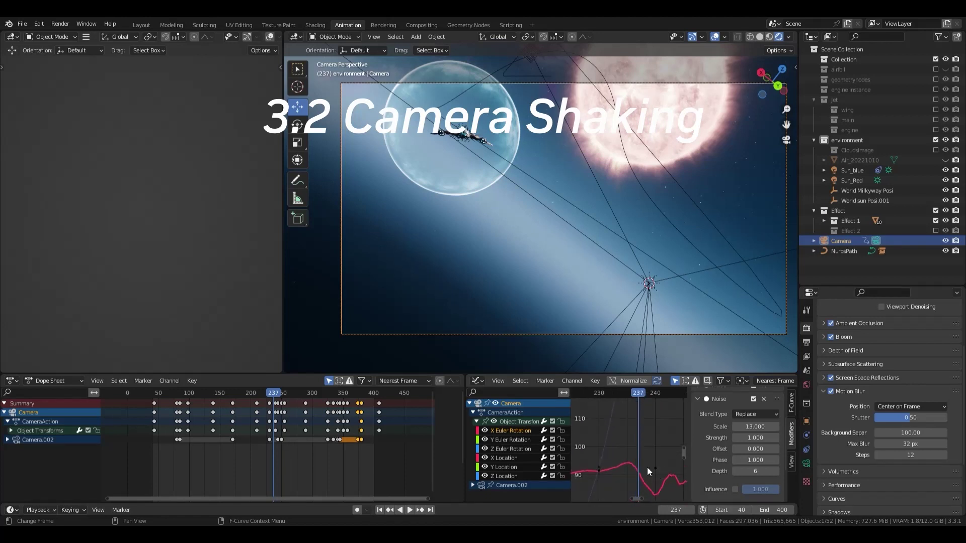
pyautogui.scroll(7, 647, 469)
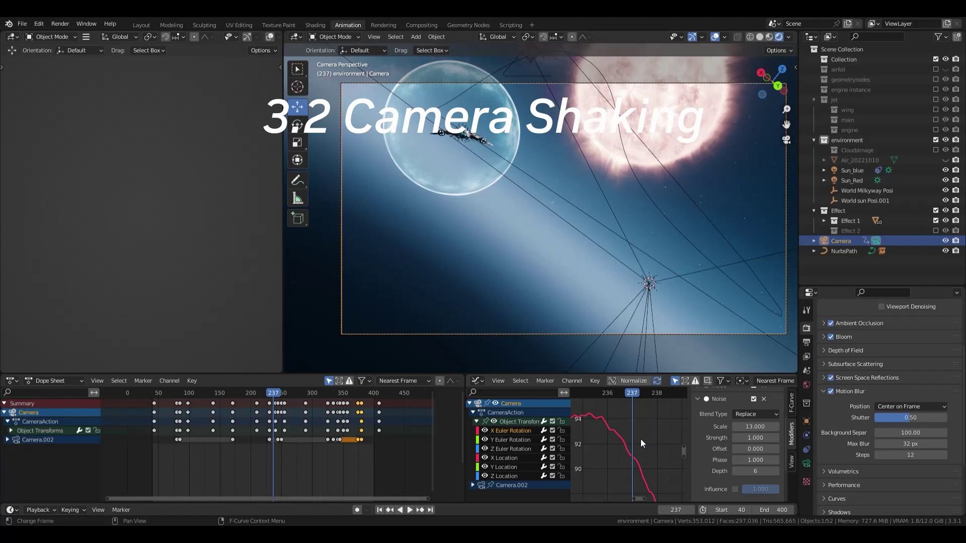
pyautogui.press('Left')
pyautogui.moveTo(641, 439); pyautogui.dragTo(638, 448, button='middle')
pyautogui.scroll(2, 639, 433)
pyautogui.press('Right')
pyautogui.press('Right')
pyautogui.press('Left')
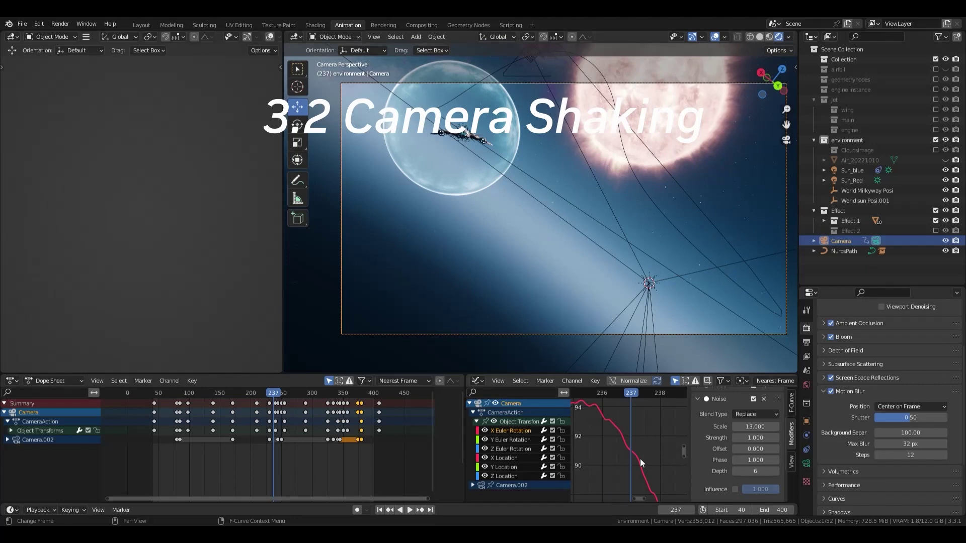
pyautogui.scroll(1, 641, 458)
pyautogui.press('Left')
pyautogui.press('Right')
# Inspect the motion blur in the rendered image of frame 237.
pyautogui.click(397, 25)
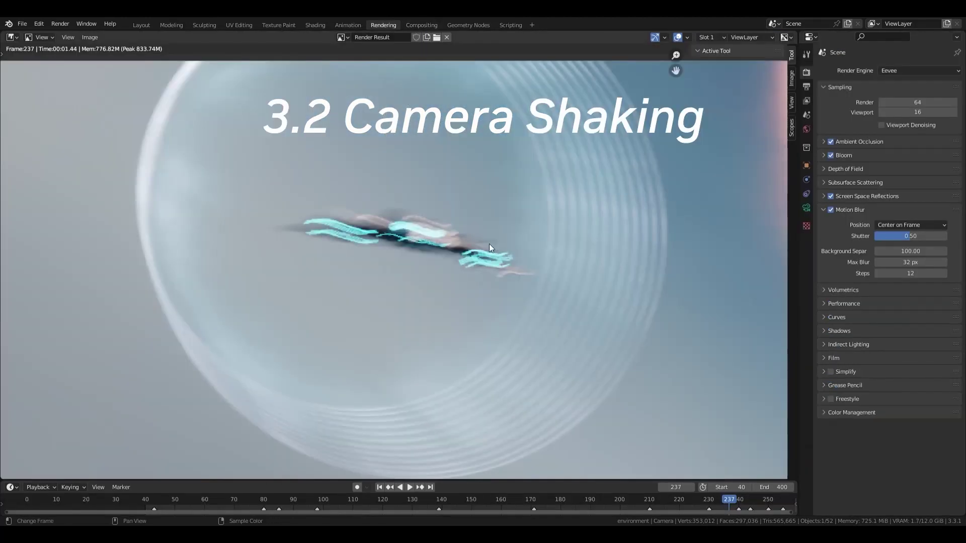
pyautogui.scroll(2, 489, 244)
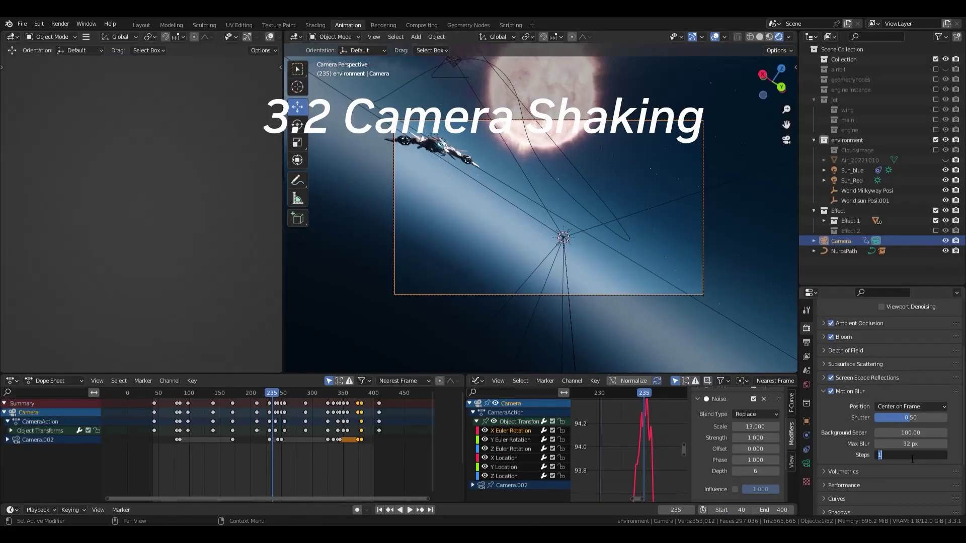
pyautogui.scroll(3, 623, 225)
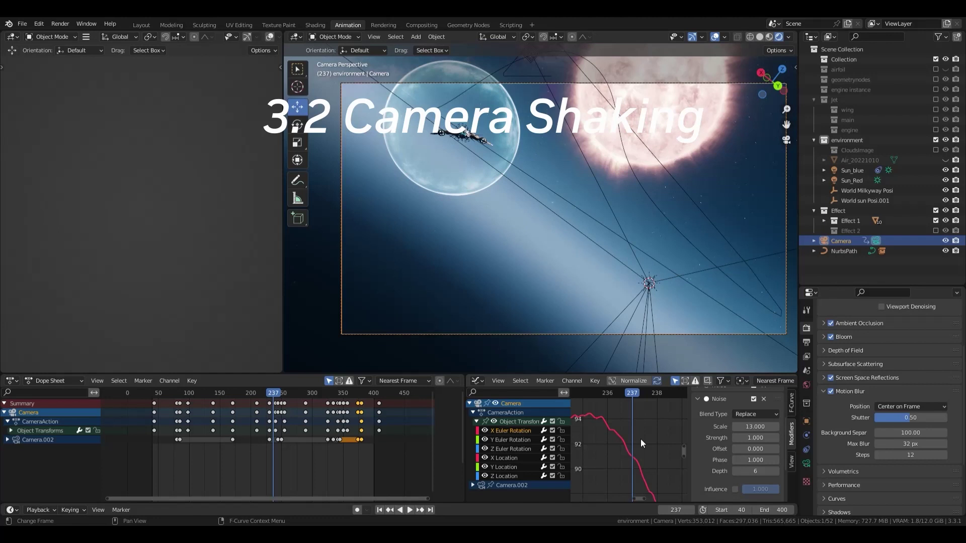
# Recheck the X rotation curve between frames 236 and 237 and compare it with the rendered image.
pyautogui.moveTo(640, 451); pyautogui.dragTo(639, 432, button='middle')
pyautogui.scroll(1, 639, 433)
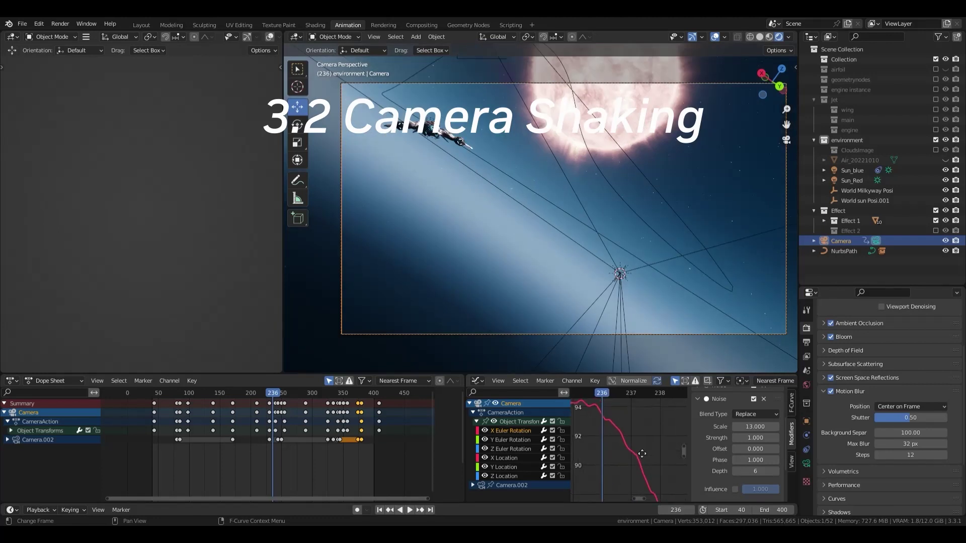
pyautogui.press('Right')
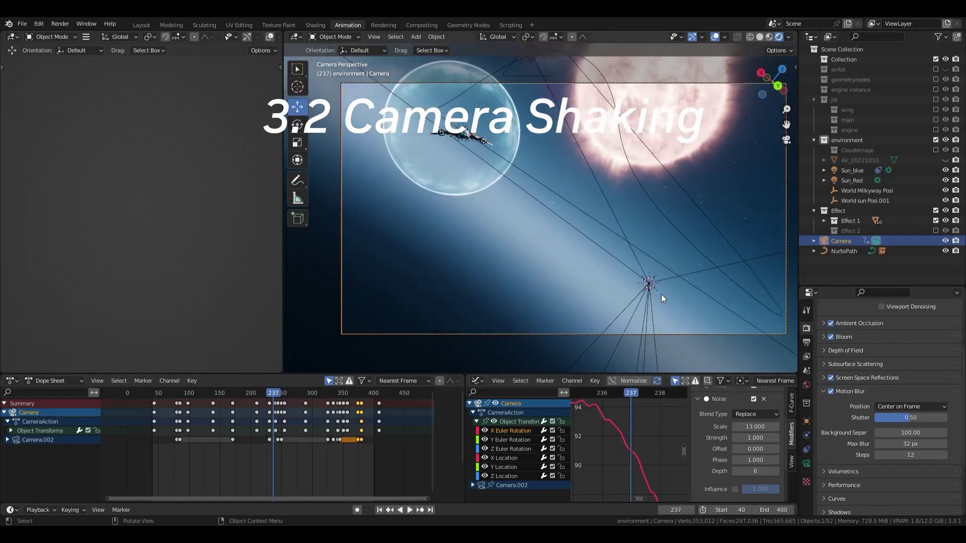
pyautogui.scroll(1, 643, 460)
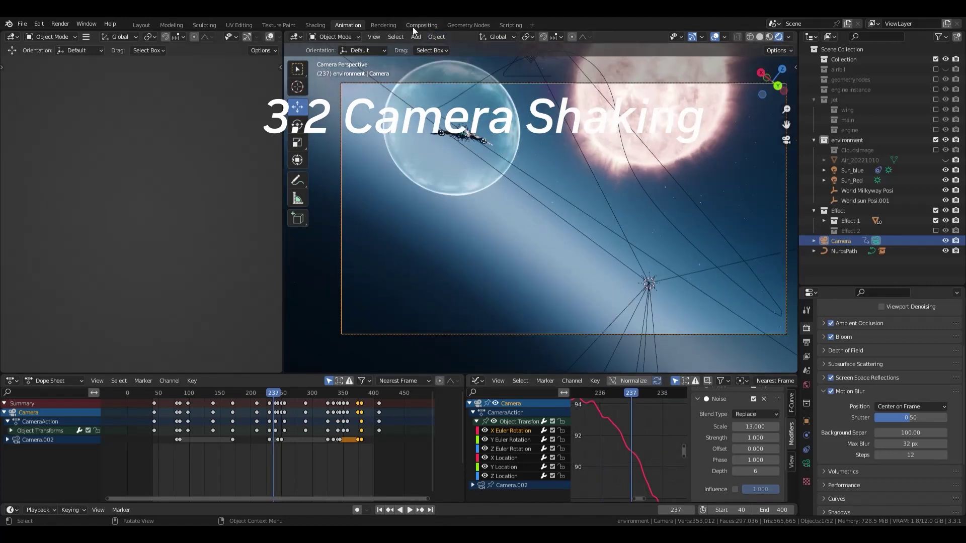
pyautogui.click(387, 25)
pyautogui.scroll(3, 497, 254)
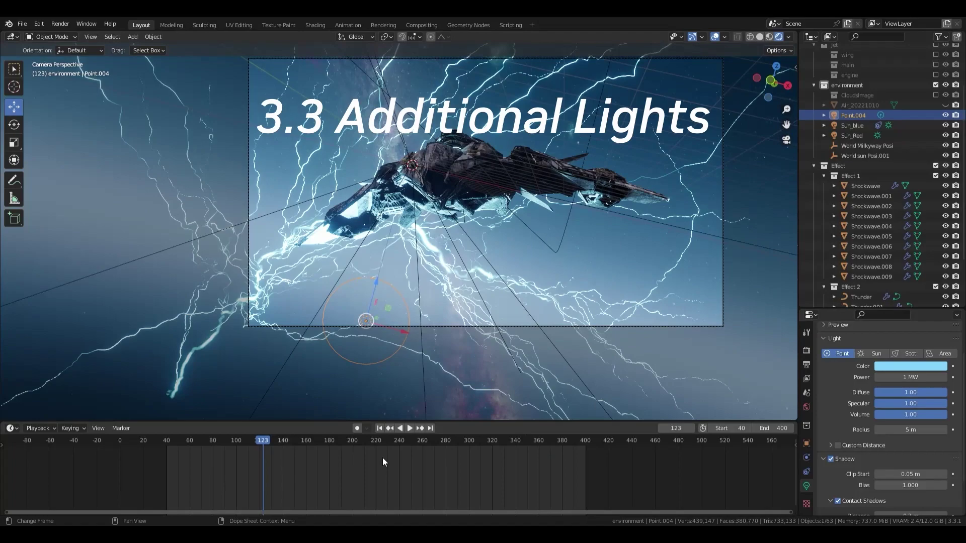
# Keyframe the colour of light Point.004 to brighten from frame 94 to 104 and fade out from 216 to 238.
pyautogui.moveTo(217, 447); pyautogui.dragTo(370, 443)
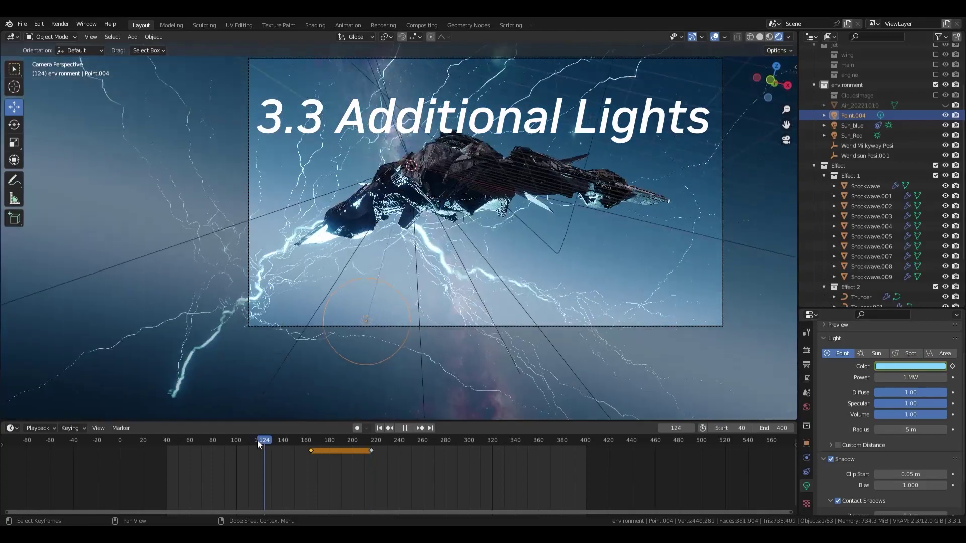
pyautogui.moveTo(258, 441); pyautogui.dragTo(233, 441)
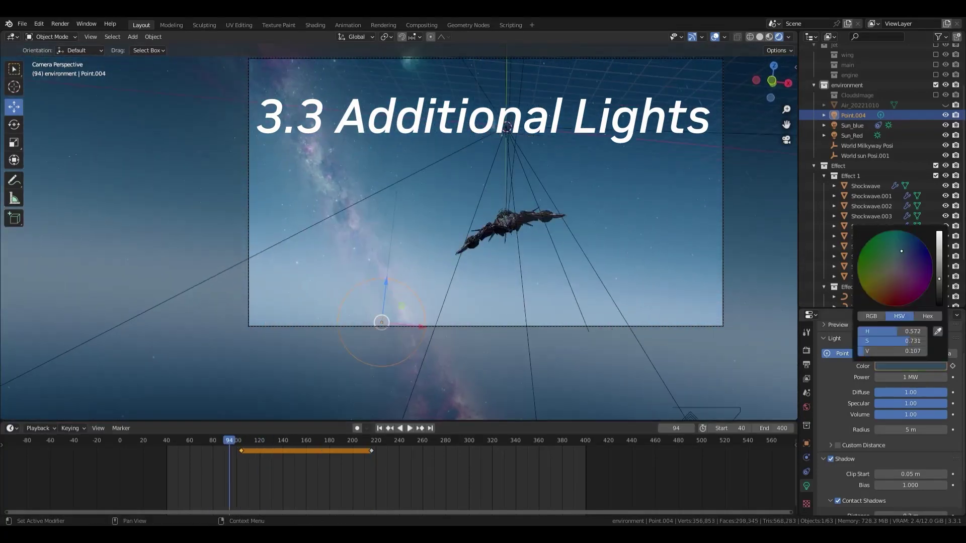
pyautogui.press('space')
pyautogui.moveTo(248, 447); pyautogui.dragTo(319, 441)
# Duplicate the light Point.004 and move the copy about 31.2 m along X and about -23.4 m along Y.
pyautogui.scroll(-2, 491, 303)
pyautogui.hotkey('shift', 'd')
pyautogui.click(486, 342)
pyautogui.press('g')
pyautogui.press('x')
pyautogui.click(481, 380)
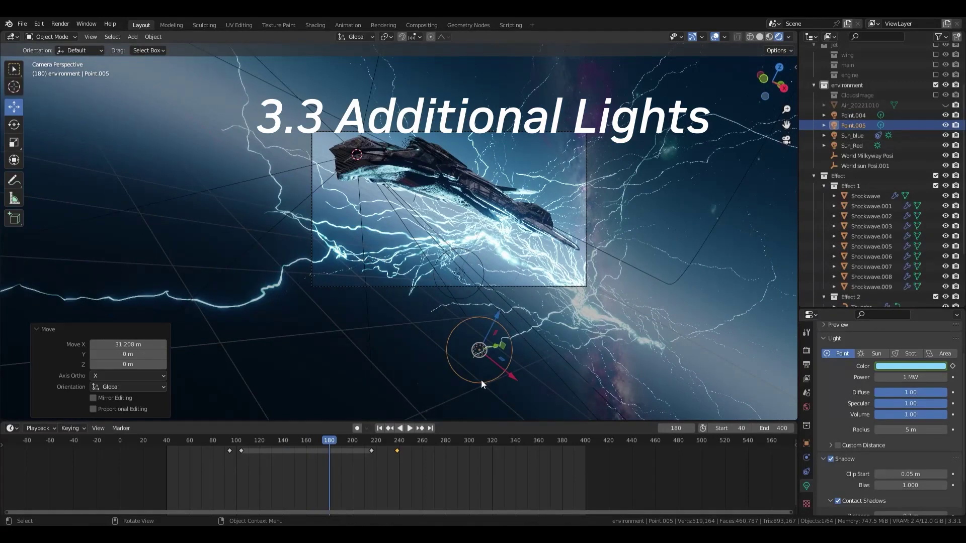
pyautogui.press('g')
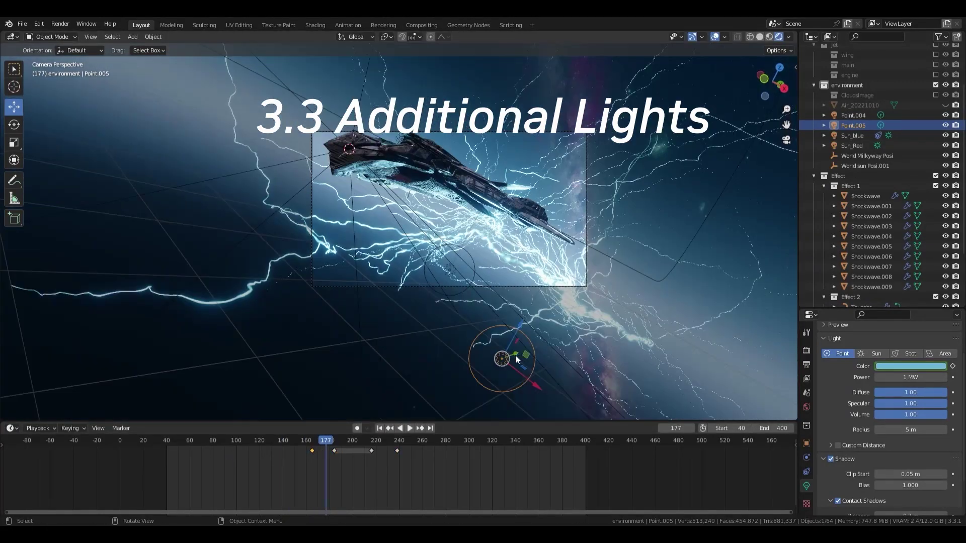
pyautogui.click(514, 356)
# Set the duplicated light's power to 100000 W and replay the lighting on the jet.
pyautogui.doubleClick(904, 378)
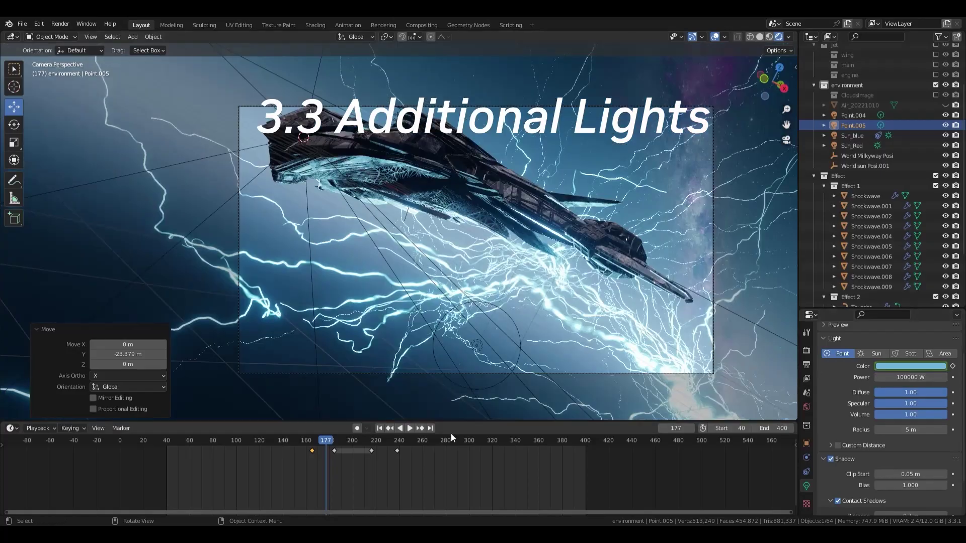
pyautogui.moveTo(352, 443); pyautogui.dragTo(521, 477)
pyautogui.press('space')
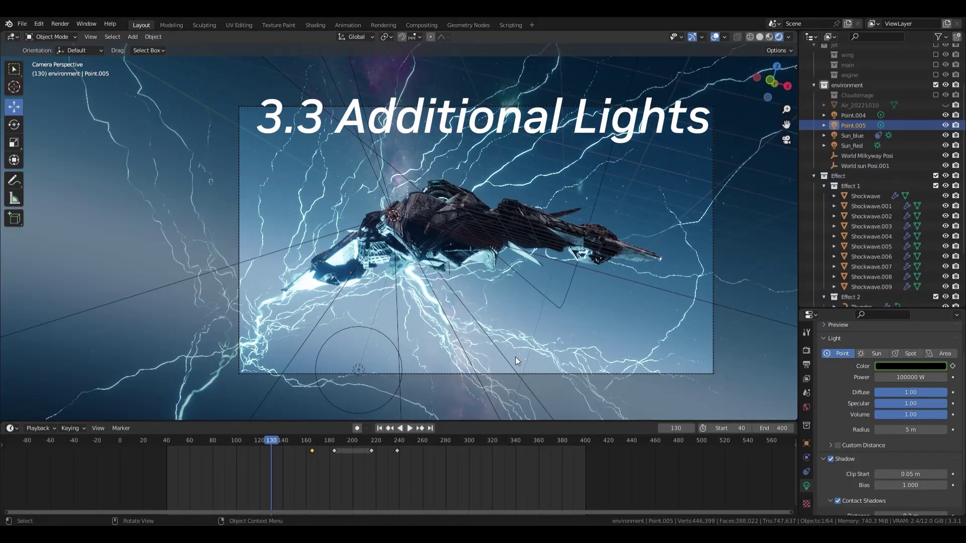
# Place two additional near-white point lights around the jet, each with a power of 500000 W.
pyautogui.scroll(-3, 378, 306)
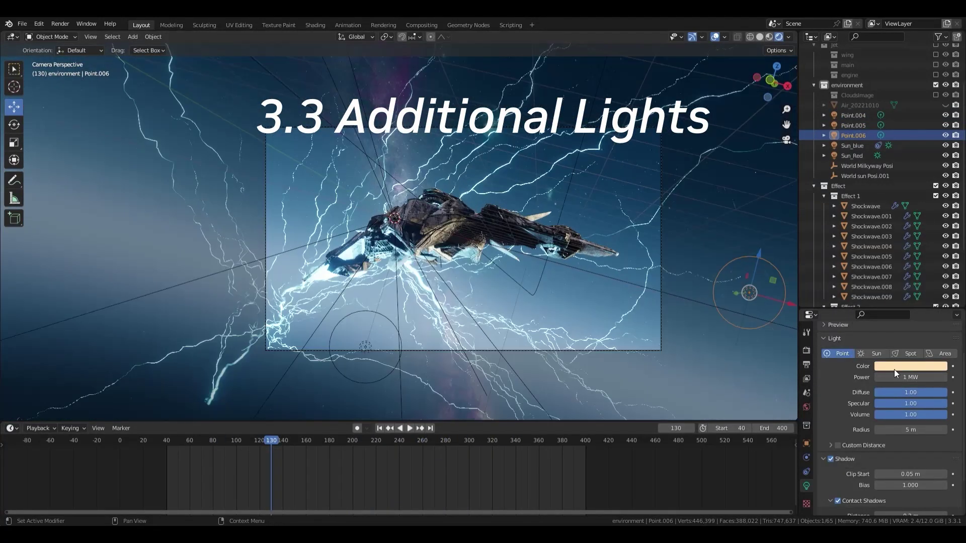
pyautogui.moveTo(271, 441); pyautogui.dragTo(246, 443)
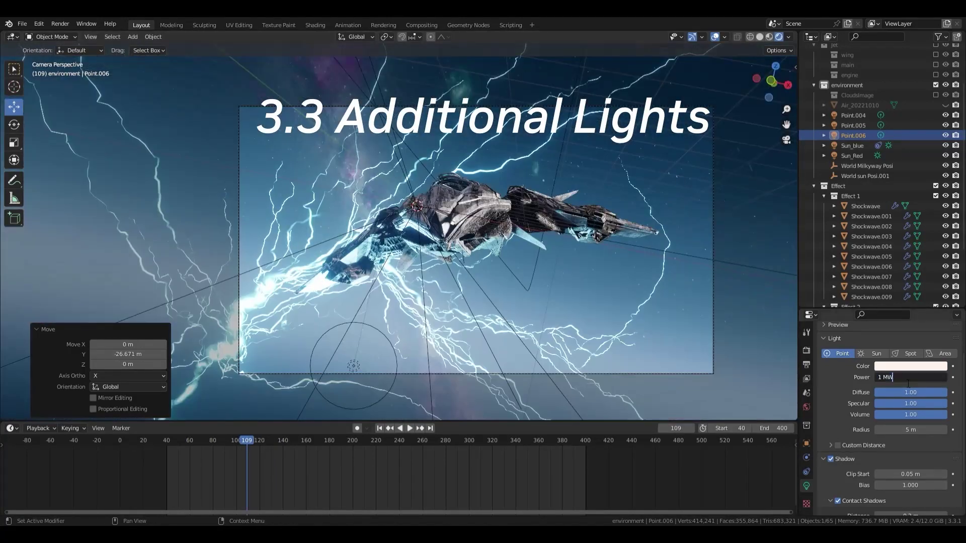
pyautogui.press('Return')
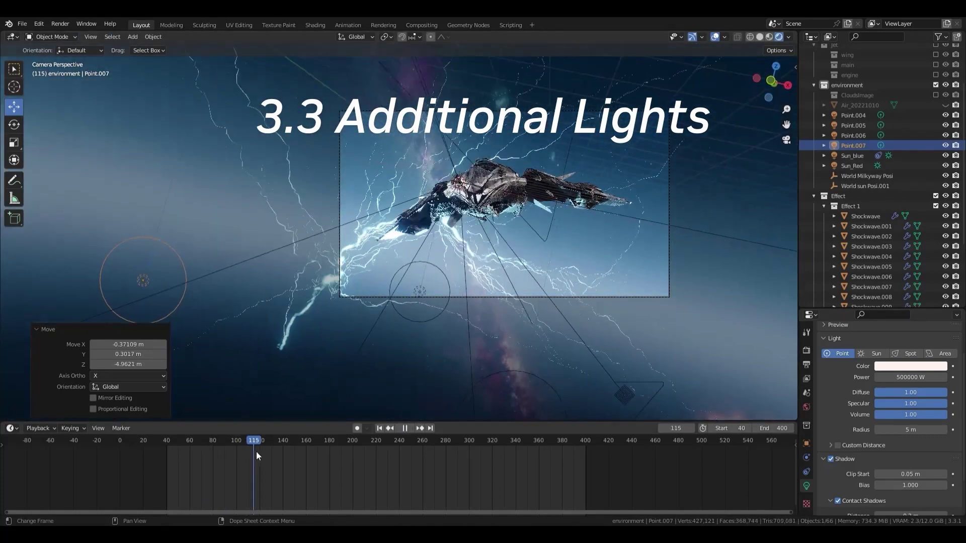
pyautogui.press('g')
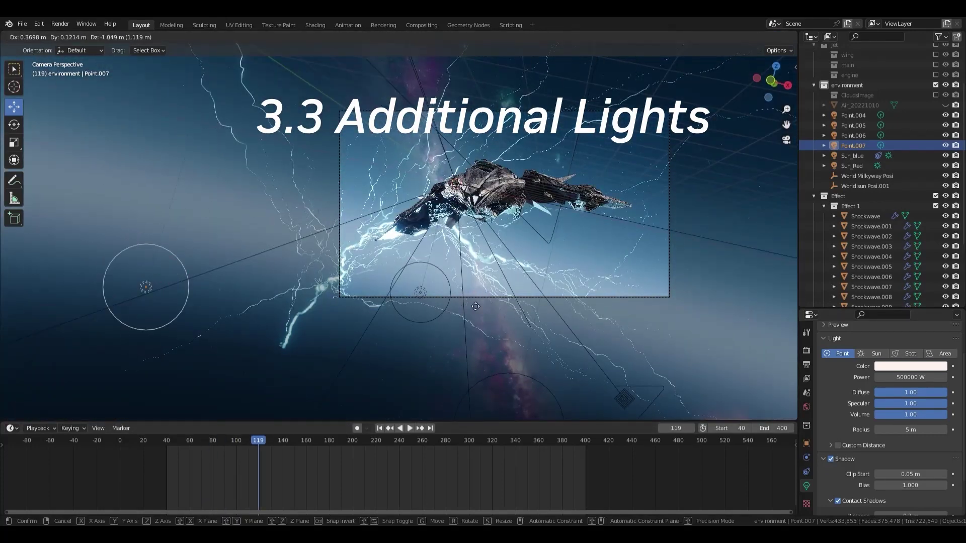
pyautogui.click(475, 307)
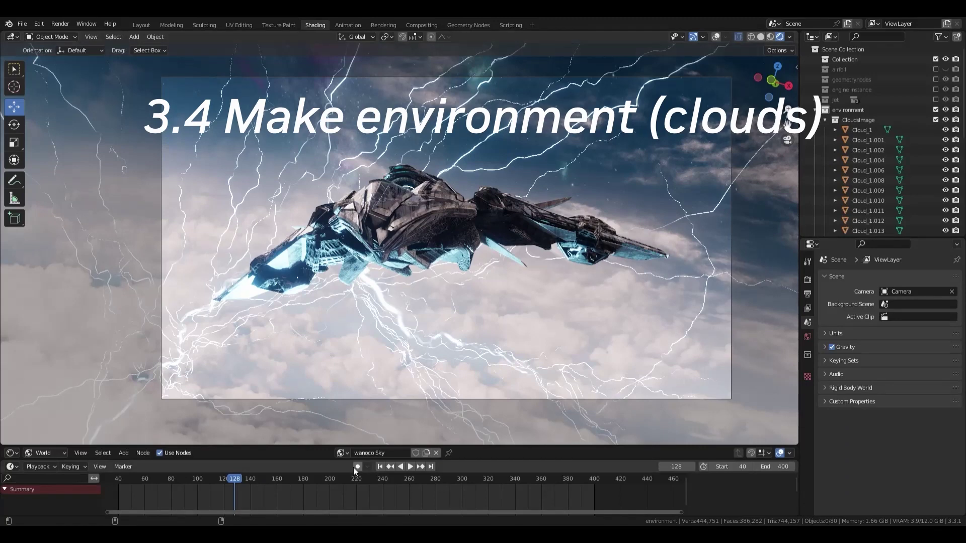
# Review the cloud environment up to frame 176, and play the animation in solid shading.
pyautogui.moveTo(234, 477)
pyautogui.mouseDown()
pyautogui.moveTo(218, 476)
pyautogui.moveTo(239, 488)
pyautogui.moveTo(297, 484)
pyautogui.mouseUp()
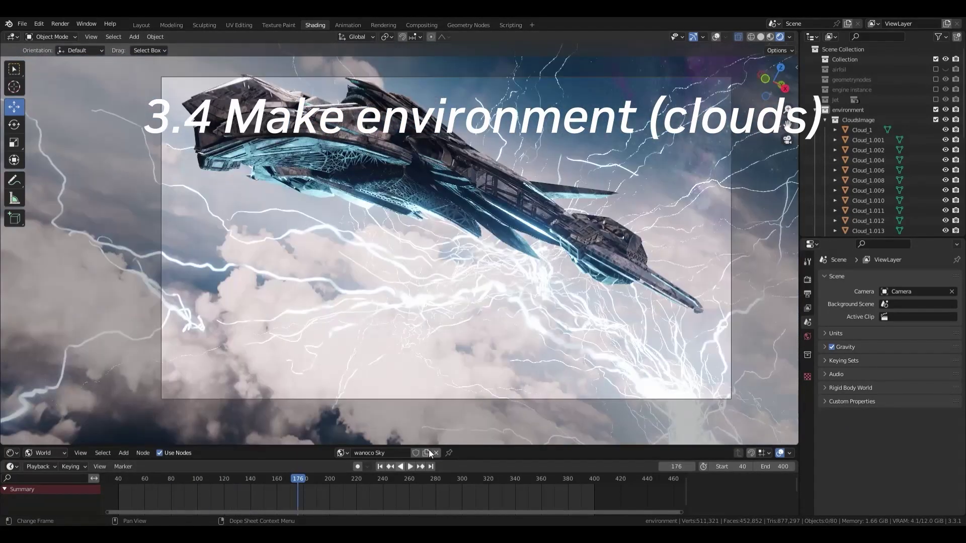
pyautogui.press('z')
pyautogui.press('6')
pyautogui.click(403, 467)
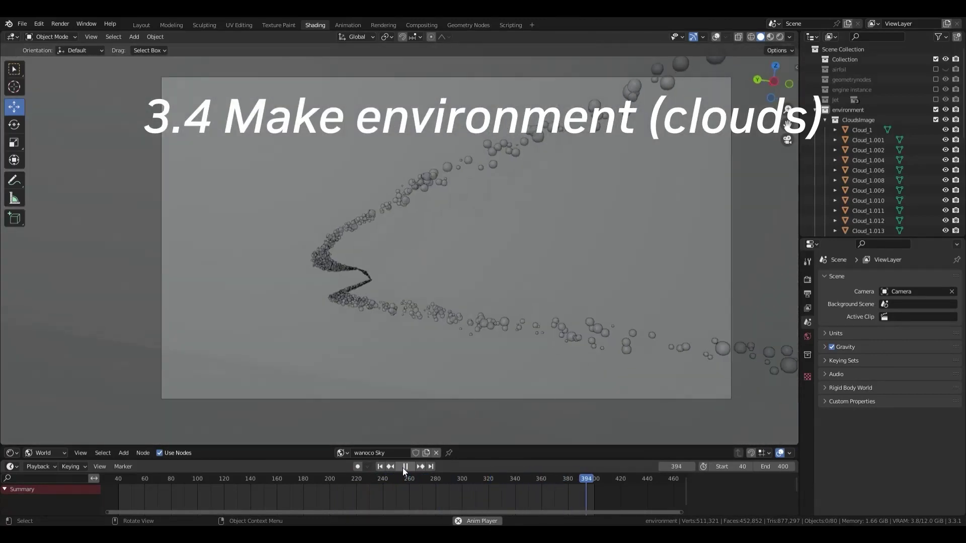
pyautogui.click(403, 467)
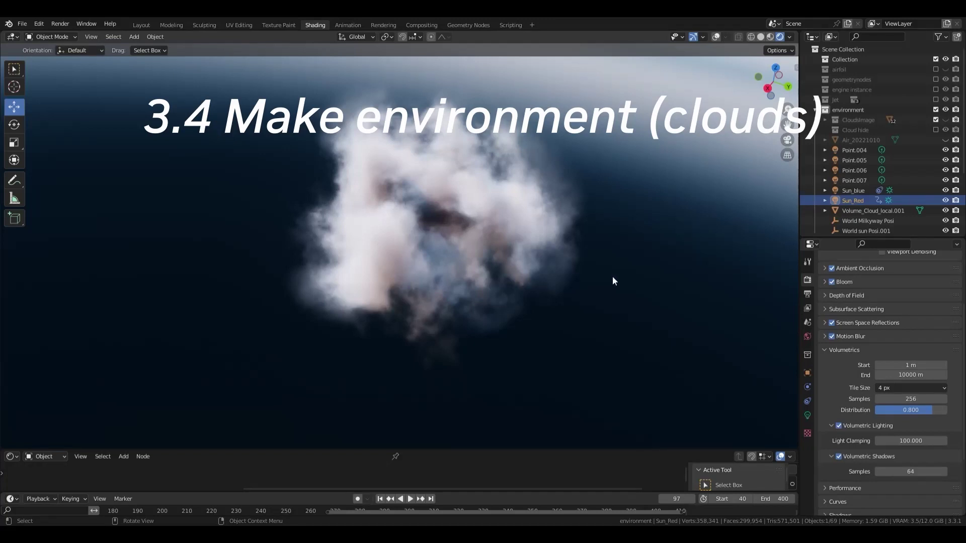
# Try different Z and X rotations for the Sun_Red light to see how it illuminates the volumetric cloud.
pyautogui.moveTo(611, 276)
pyautogui.mouseDown(button='middle')
pyautogui.moveTo(579, 268)
pyautogui.moveTo(585, 279)
pyautogui.moveTo(517, 288)
pyautogui.moveTo(620, 288)
pyautogui.moveTo(597, 288)
pyautogui.mouseUp(button='middle')
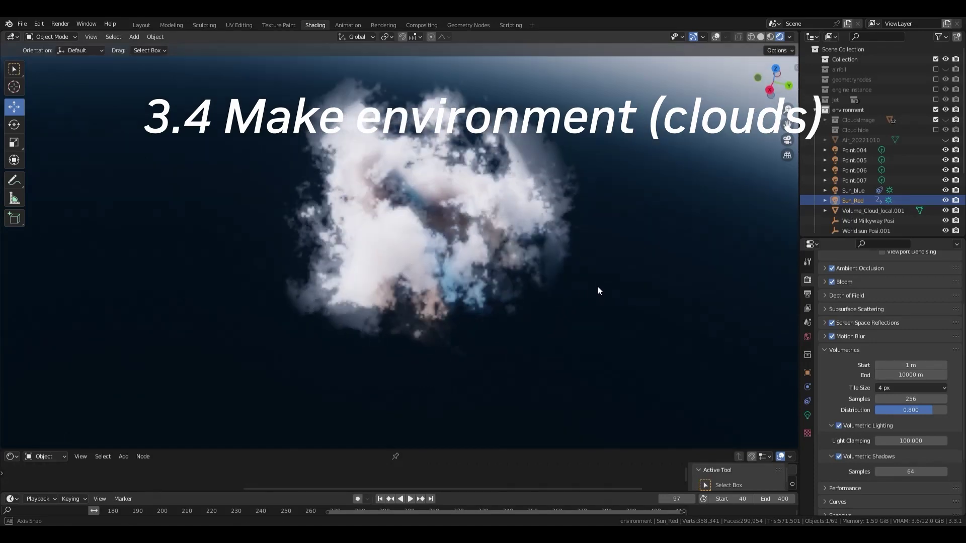
pyautogui.click(856, 201)
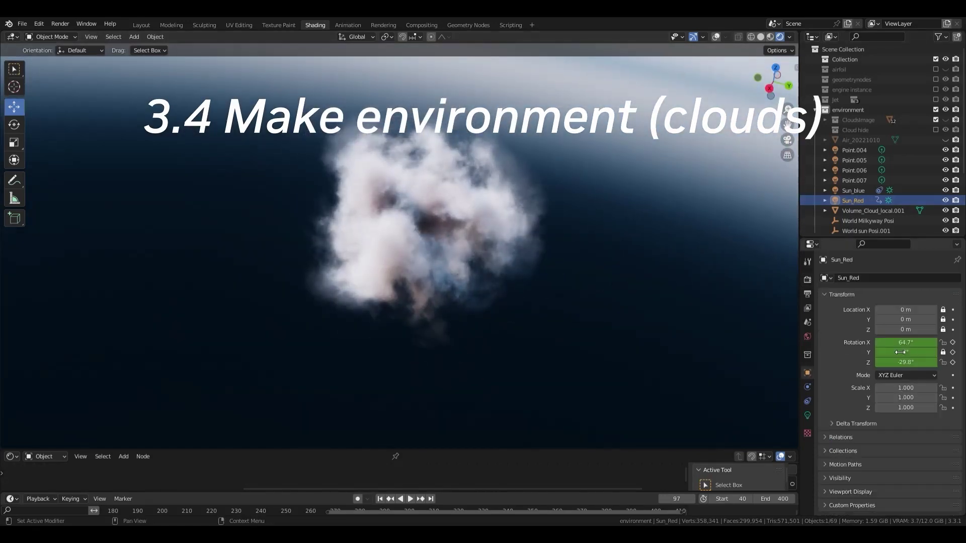
pyautogui.moveTo(924, 366); pyautogui.dragTo(880, 366)
pyautogui.rightClick(924, 366)
pyautogui.moveTo(923, 343); pyautogui.dragTo(900, 343)
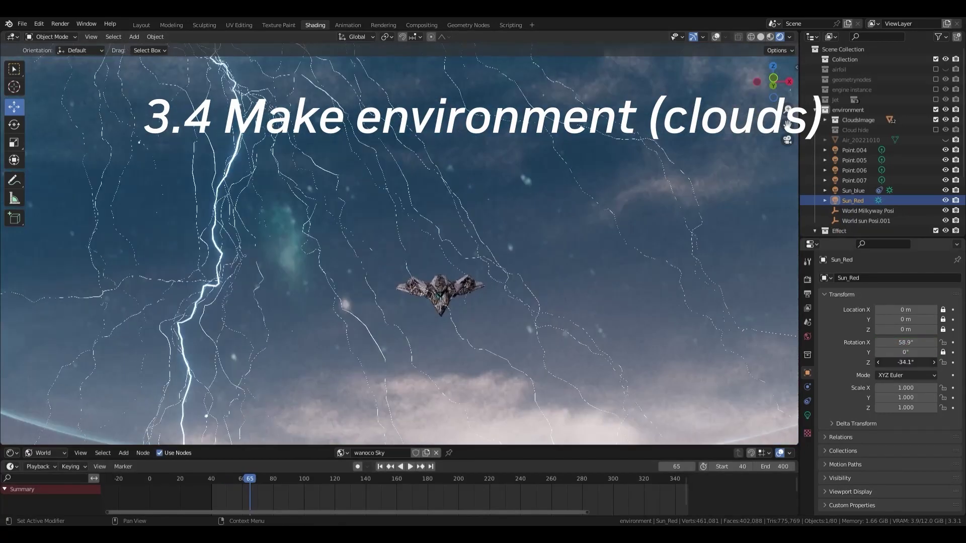
# Rotate the Sun_Red light to 58.9° in X and 12.5° in Z, and keyframe its rotation.
pyautogui.moveTo(905, 362)
pyautogui.mouseDown()
pyautogui.moveTo(855, 362)
pyautogui.moveTo(907, 362)
pyautogui.mouseUp()
pyautogui.moveTo(906, 342); pyautogui.dragTo(886, 342)
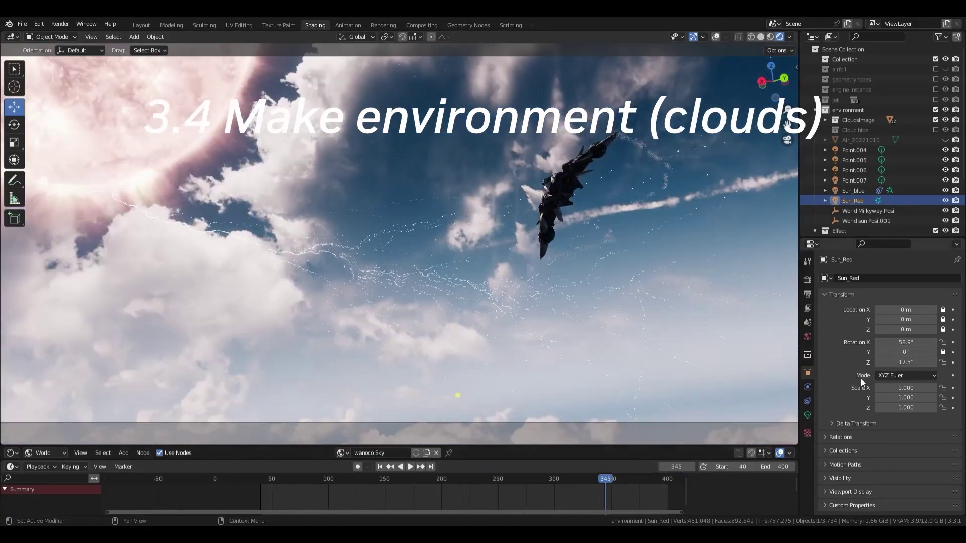
pyautogui.press('i')
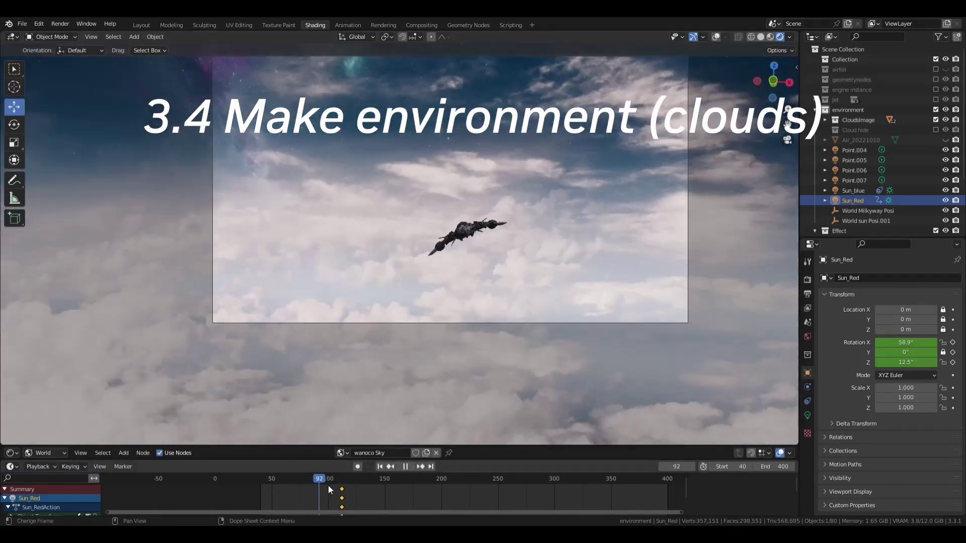
# Retime Sun_Red's rotation keyframe to around frame 87 and replay the surrounding frames.
pyautogui.moveTo(328, 490); pyautogui.dragTo(322, 480)
pyautogui.click(299, 480)
pyautogui.press('space')
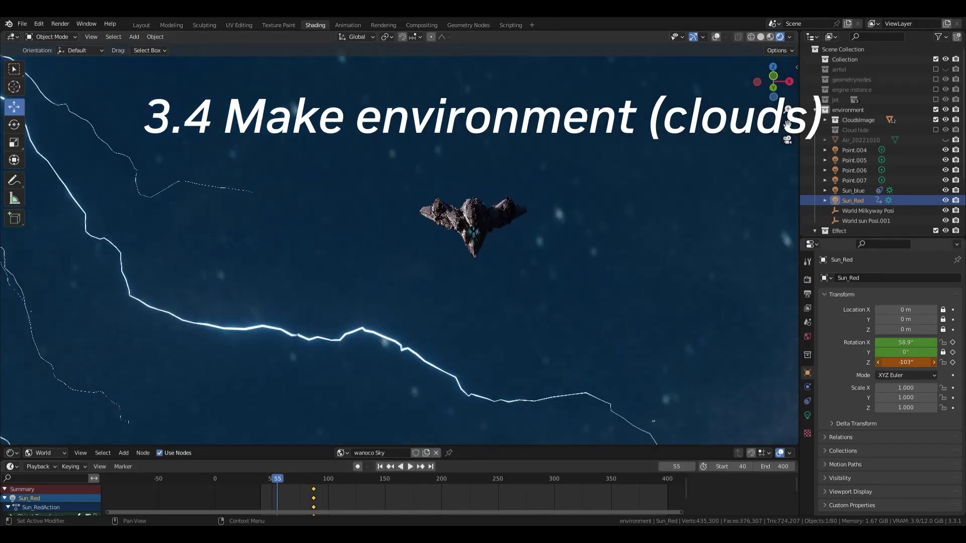
# Keyframe Sun_Red's Z rotation at -103° on frame 55 and replay the lighting change.
pyautogui.press('i')
pyautogui.click(302, 480)
pyautogui.press('space')
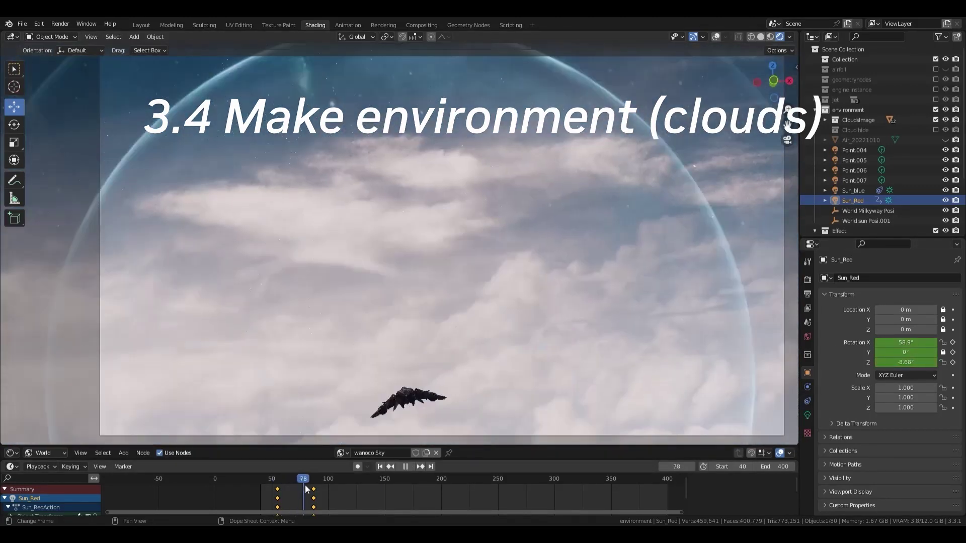
# Retime Sun_Red's earlier rotation keyframe to around frame 73 and replay the lighting change from about frame 43.
pyautogui.press('Escape')
pyautogui.moveTo(299, 481); pyautogui.dragTo(262, 482)
pyautogui.press('space')
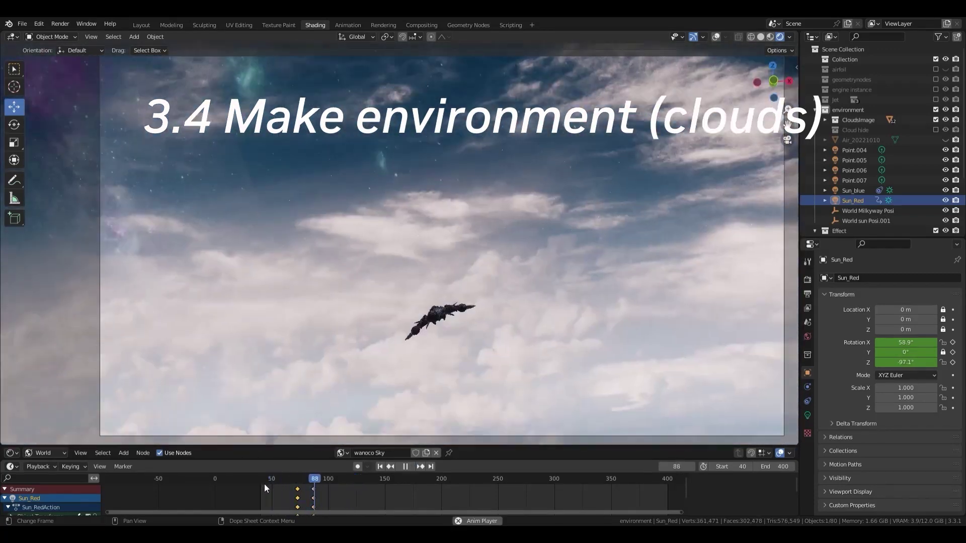
pyautogui.click(264, 483)
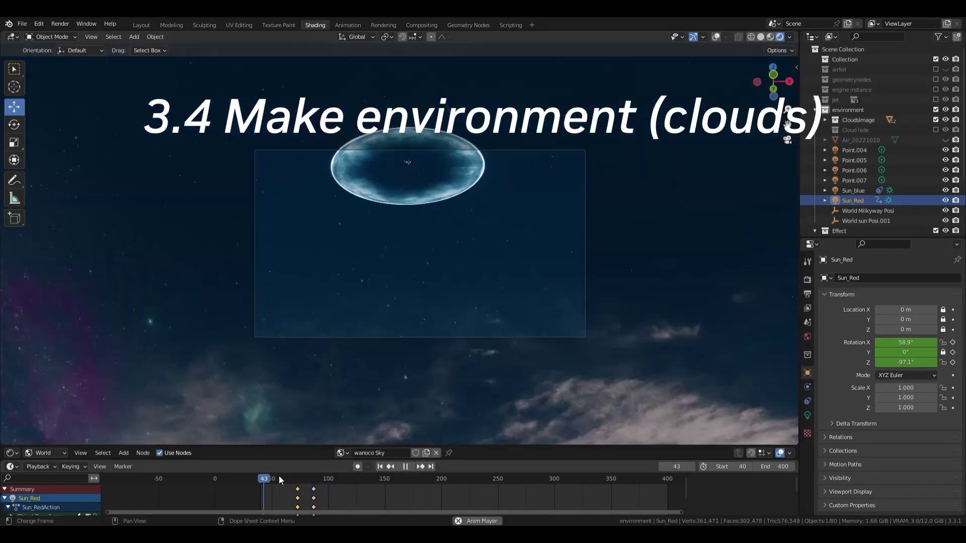
pyautogui.press('space')
# Select the shockwave ring, show its Effect Shockwave material nodes and open its light-blue colour for editing.
pyautogui.click(524, 293)
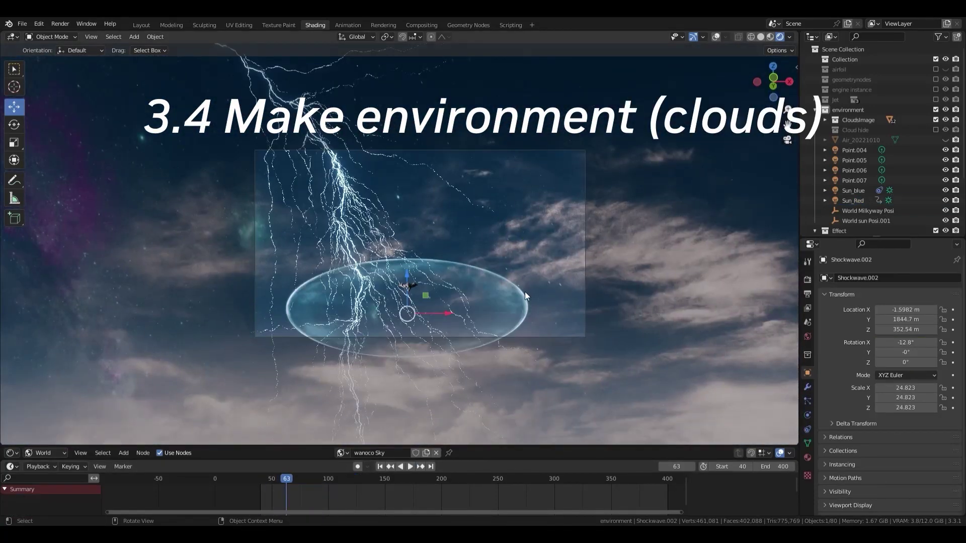
pyautogui.moveTo(352, 445); pyautogui.dragTo(352, 360)
pyautogui.click(46, 367)
pyautogui.click(47, 380)
pyautogui.scroll(3, 406, 419)
pyautogui.scroll(5, 408, 421)
pyautogui.click(442, 418)
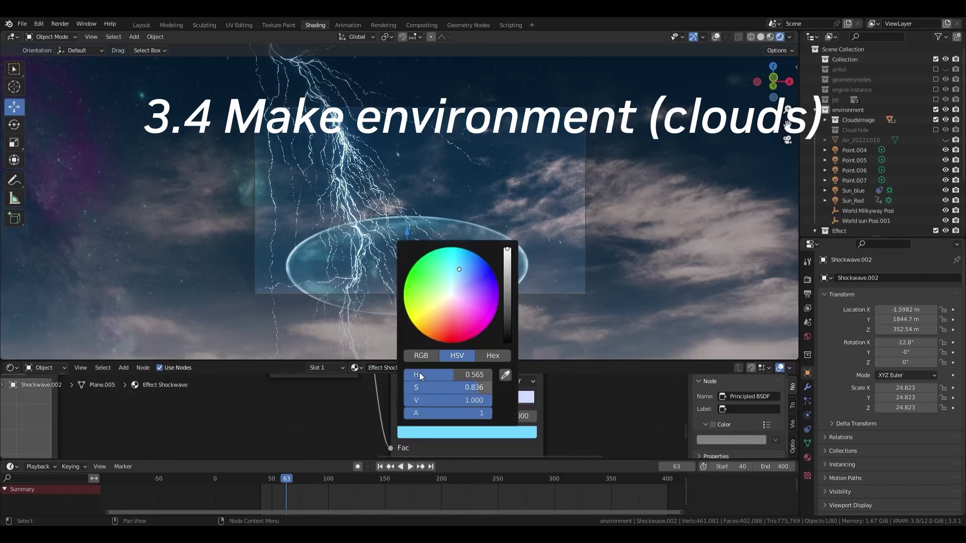
pyautogui.click(467, 433)
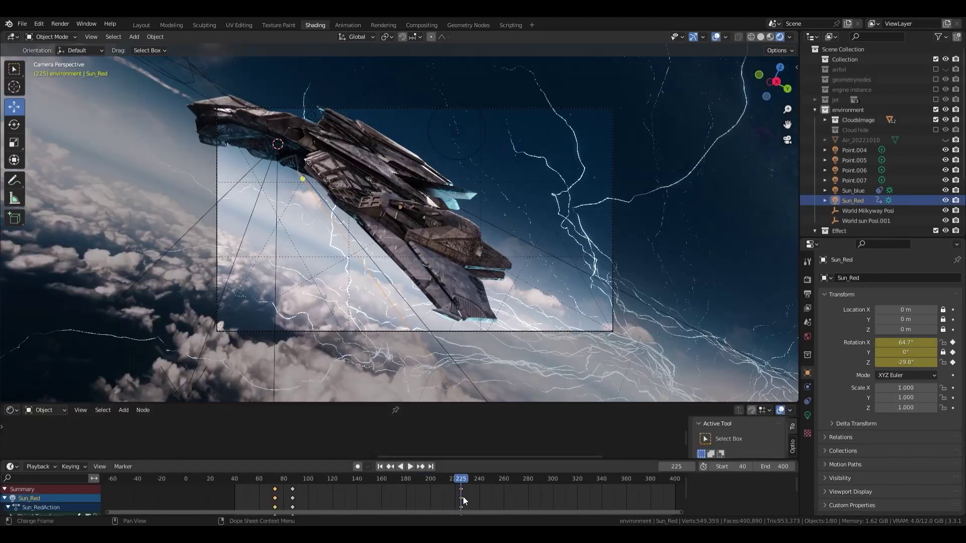
# Scrub past frame 225 and play back the shot to check the sun lighting.
pyautogui.scroll(5, 463, 501)
pyautogui.moveTo(571, 498); pyautogui.dragTo(648, 488)
pyautogui.scroll(-3, 462, 478)
pyautogui.press('space')
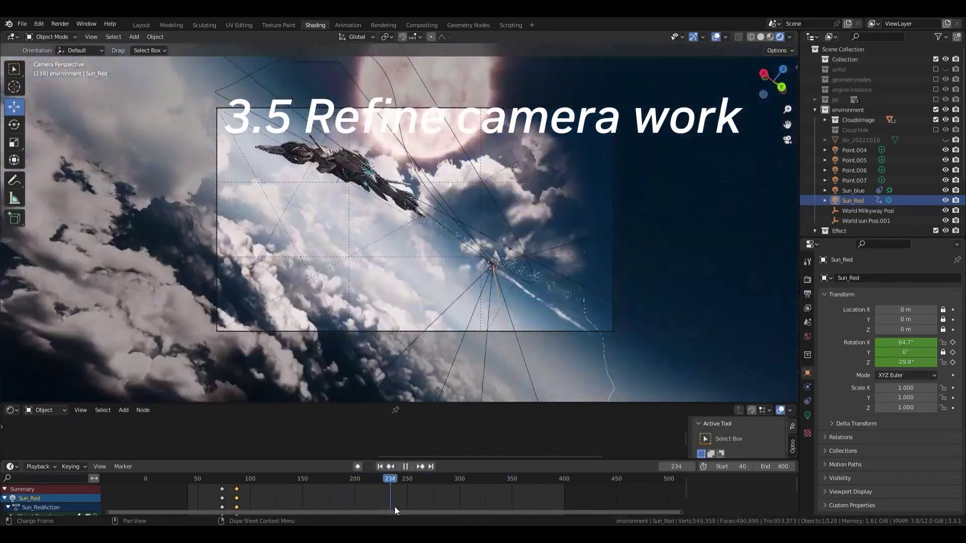
# Select the camera, review its motion around frame 230, and rotate it to 92.3° in X and 165° in Z on frame 238.
pyautogui.click(522, 332)
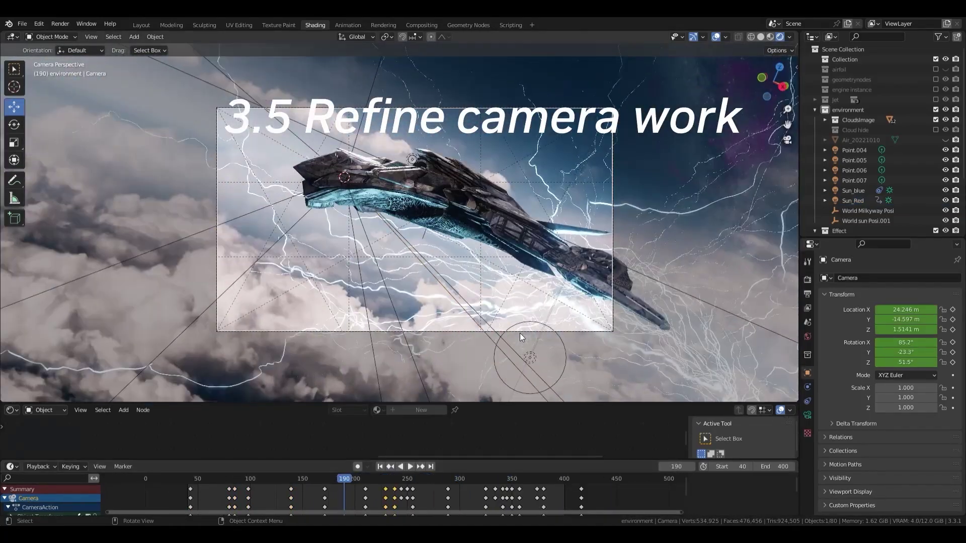
pyautogui.moveTo(349, 479); pyautogui.dragTo(352, 479)
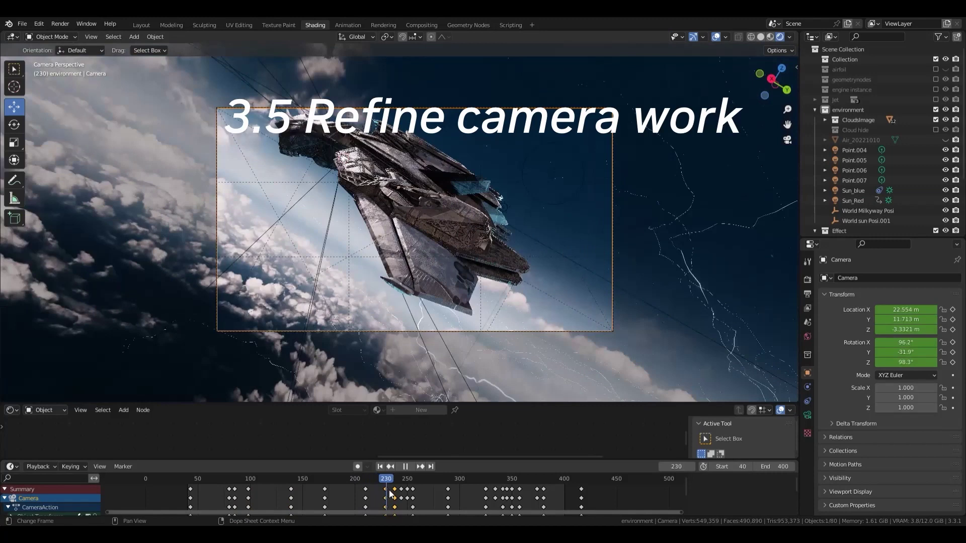
pyautogui.press('space')
pyautogui.scroll(-2, 451, 342)
pyautogui.scroll(8, 472, 479)
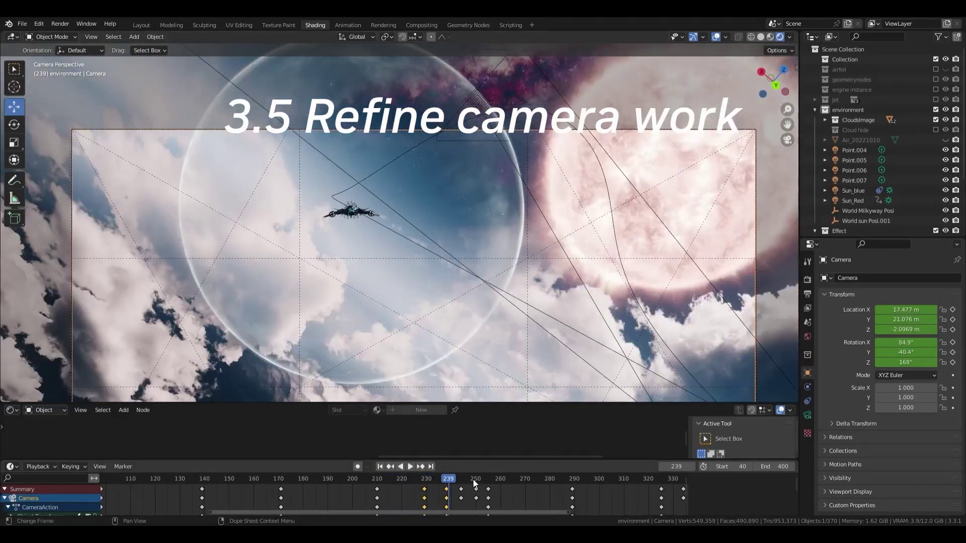
pyautogui.click(445, 478)
pyautogui.scroll(-3, 617, 258)
pyautogui.moveTo(905, 363); pyautogui.dragTo(914, 342)
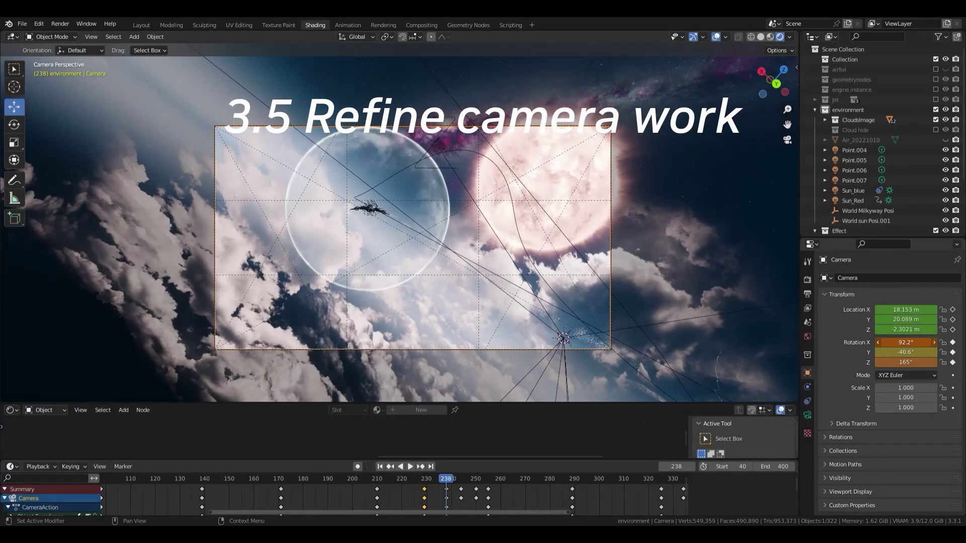
pyautogui.scroll(1, 605, 279)
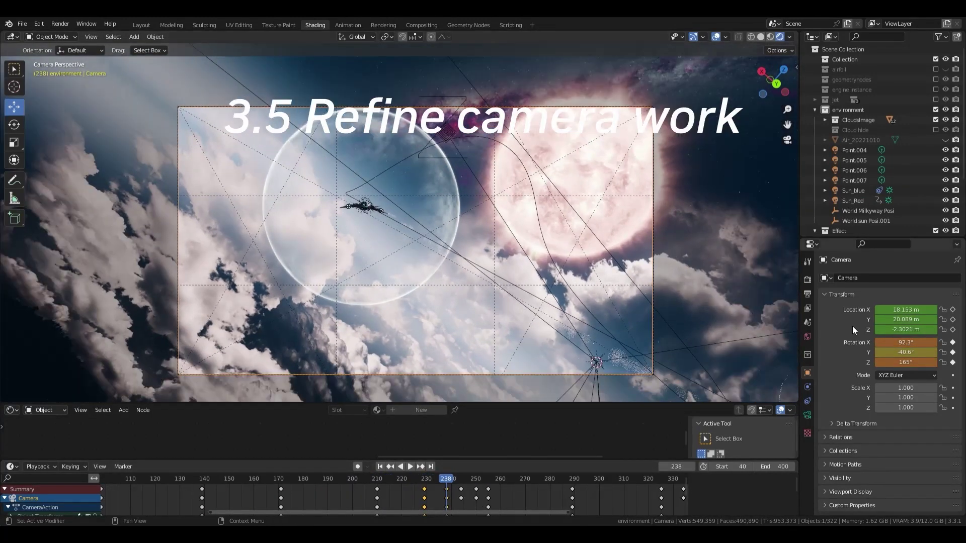
# Select the Cloud_1.012 cloud image seen through the camera and try moving it.
pyautogui.keyDown('shift'); pyautogui.moveTo(374, 343); pyautogui.dragTo(396, 297, button='middle'); pyautogui.keyUp('shift')
pyautogui.click(396, 297)
pyautogui.click(390, 300)
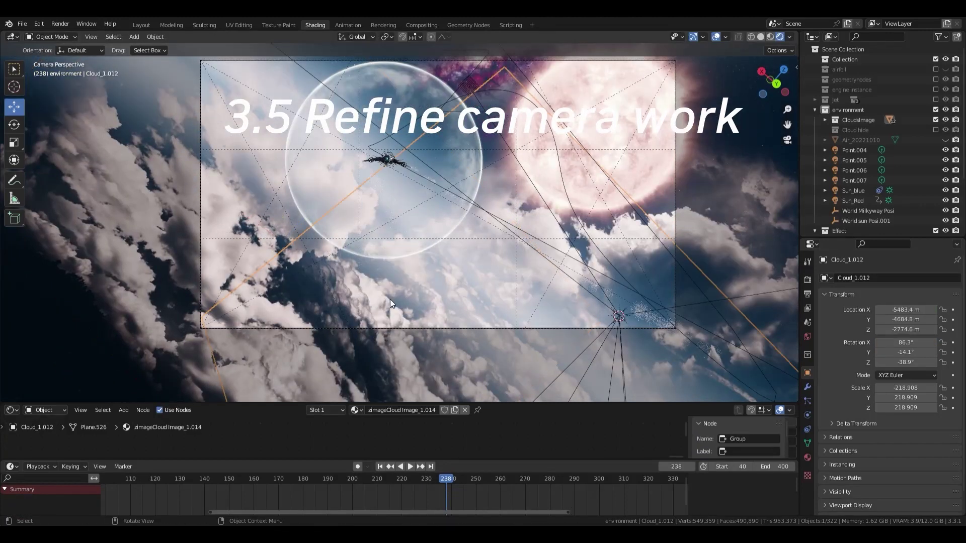
pyautogui.press('g')
# Play the camera move up to frame 255 and keyframe the camera's rotation there at 95.1° in X.
pyautogui.press('space')
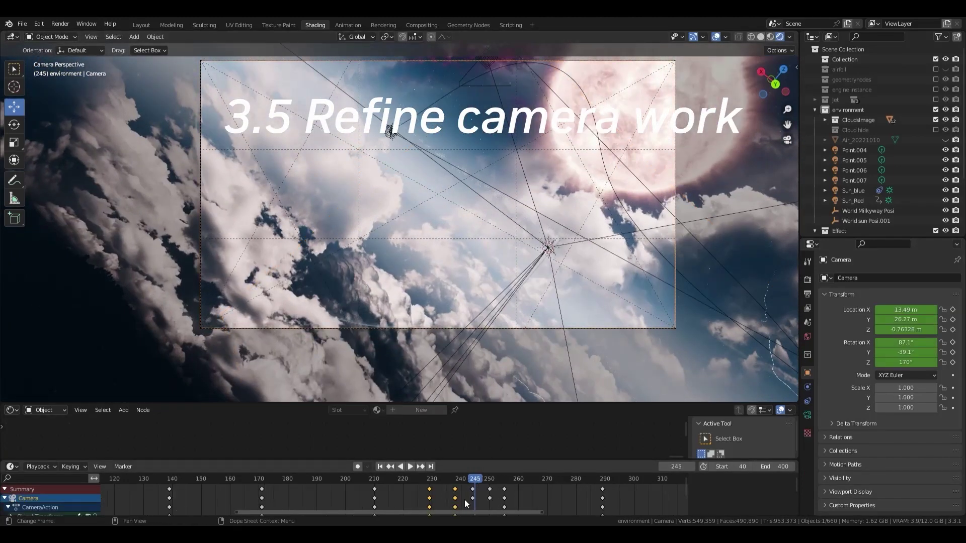
pyautogui.scroll(1, 464, 499)
pyautogui.press('space')
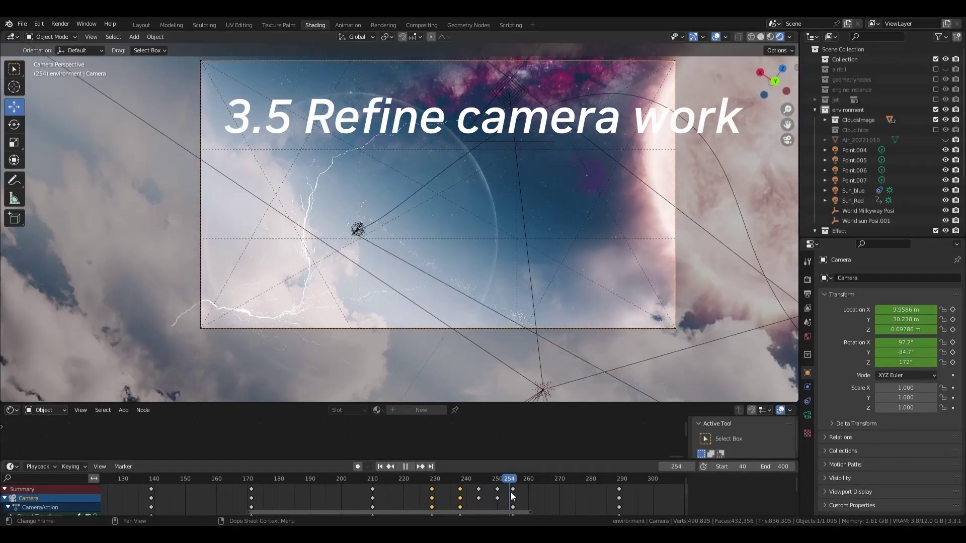
pyautogui.press('space')
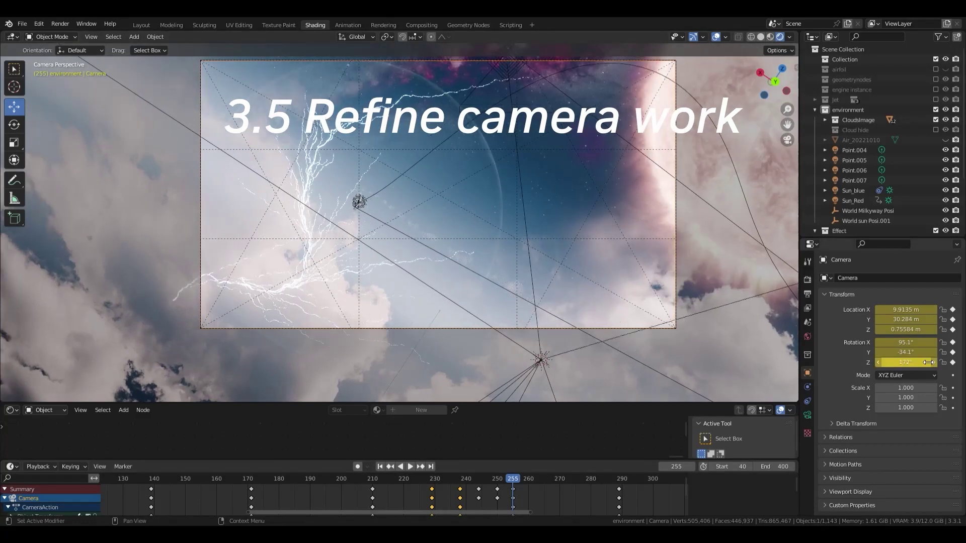
# Set the camera's X rotation to 103° on frame 289 and keyframe it.
pyautogui.moveTo(522, 478); pyautogui.dragTo(618, 494)
pyautogui.scroll(-1, 711, 360)
pyautogui.moveTo(905, 343); pyautogui.dragTo(916, 343)
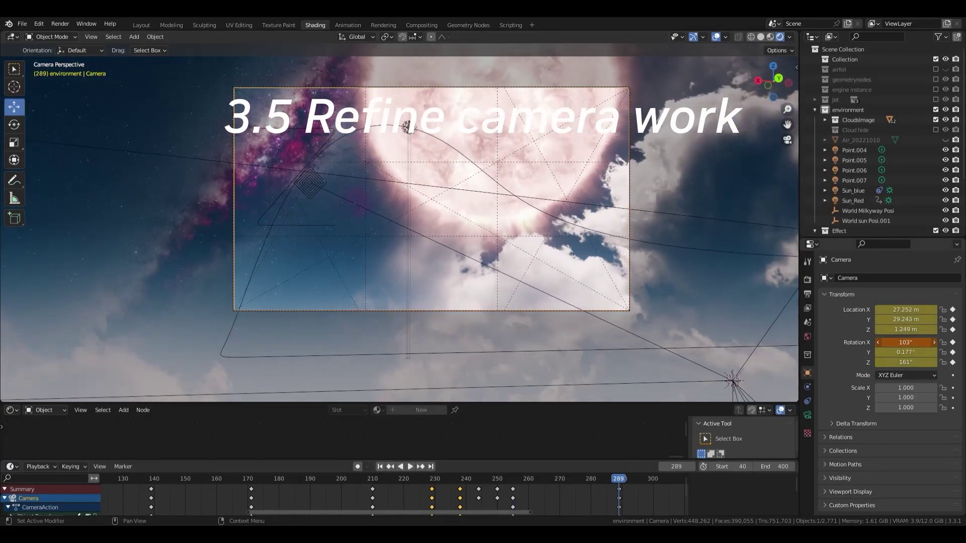
pyautogui.press('i')
# Review the camera's keyframes up to frame 350, adjust its X rotation on frame 357 and keyframe it.
pyautogui.moveTo(591, 507); pyautogui.dragTo(389, 507, button='middle')
pyautogui.scroll(-3, 390, 507)
pyautogui.moveTo(415, 480); pyautogui.dragTo(539, 497)
pyautogui.moveTo(469, 511); pyautogui.dragTo(382, 509, button='middle')
pyautogui.scroll(1, 381, 509)
pyautogui.moveTo(471, 478); pyautogui.dragTo(481, 483)
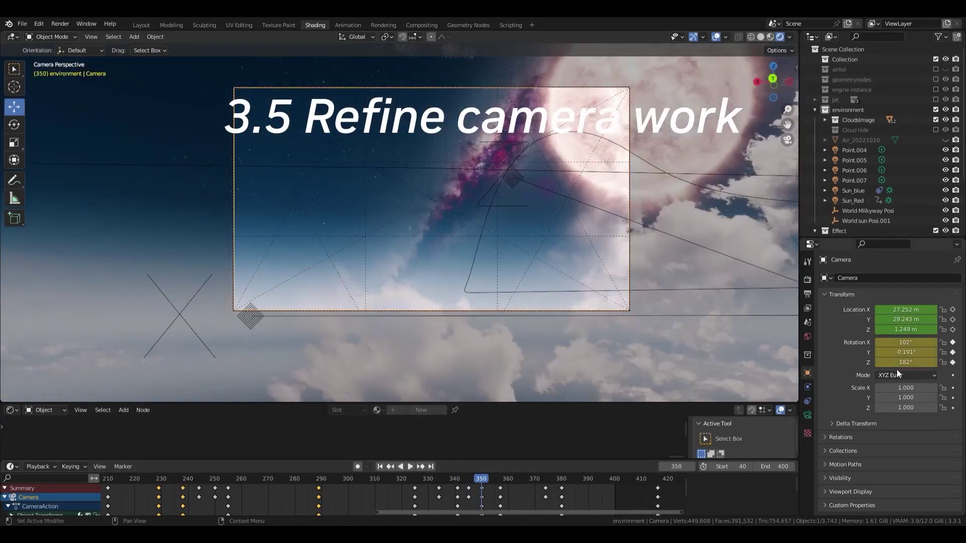
pyautogui.press('Up')
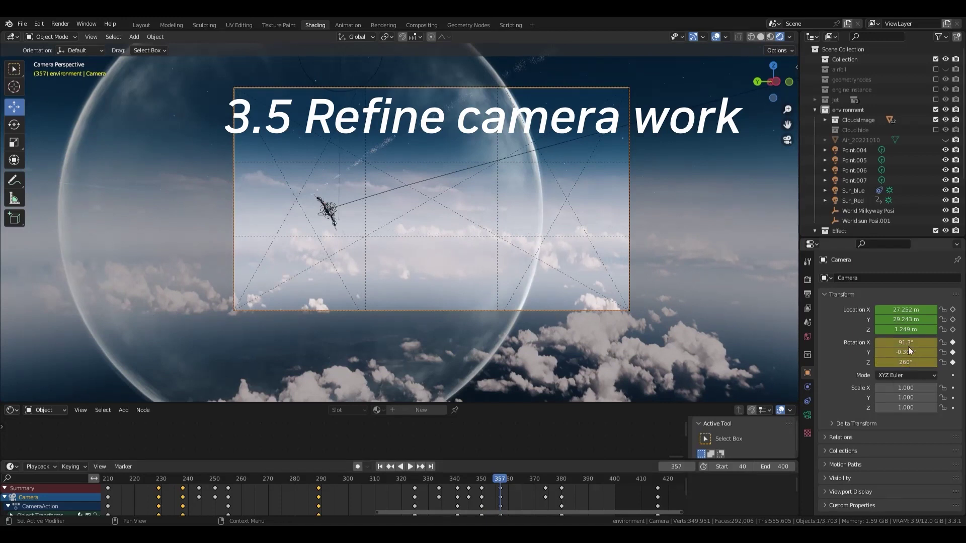
pyautogui.moveTo(908, 346); pyautogui.dragTo(900, 346)
pyautogui.press('i')
# Rotate the camera to 92.8° in X on frame 380.
pyautogui.moveTo(561, 498); pyautogui.dragTo(512, 499, button='middle')
pyautogui.click(512, 481)
pyautogui.moveTo(906, 343); pyautogui.dragTo(902, 342)
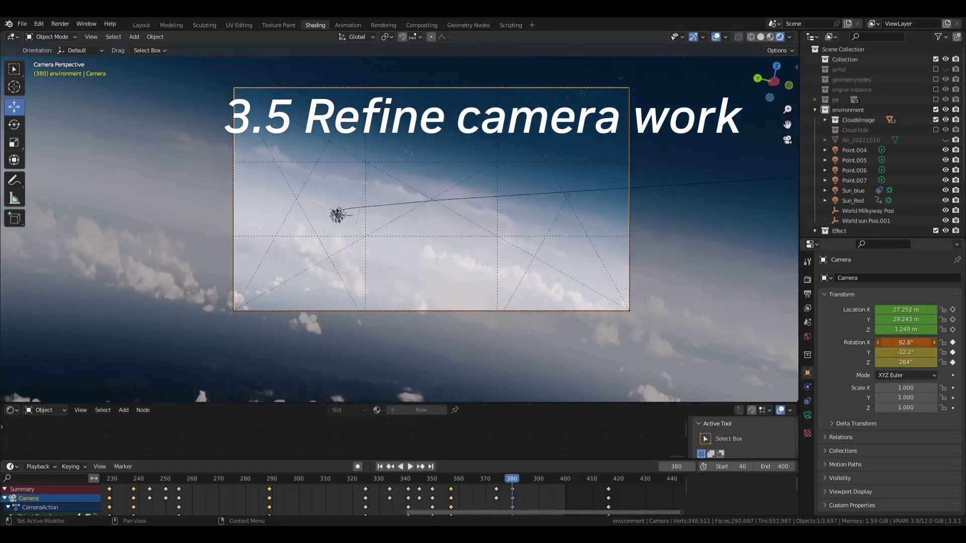
# Replay the animation from about frame 255 to check the camera work and lighting.
pyautogui.press('space')
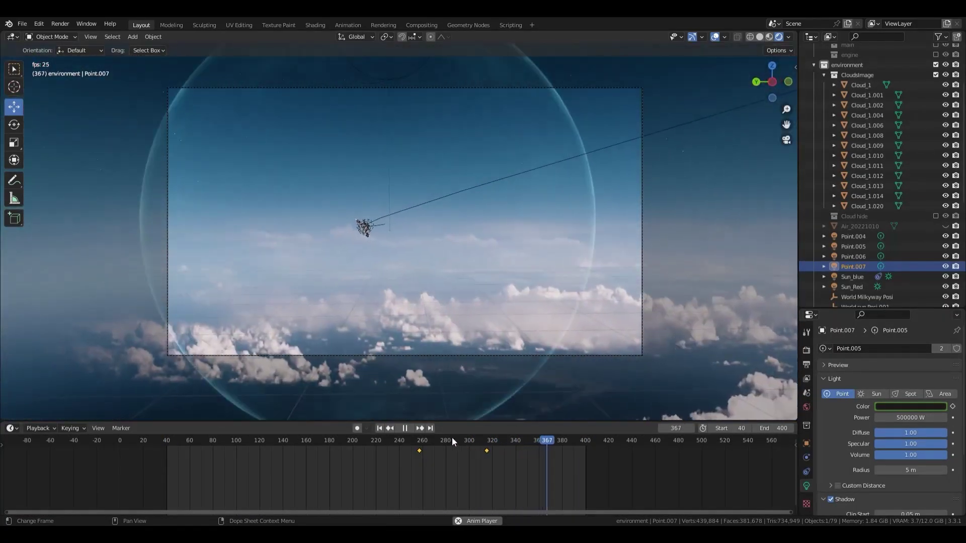
pyautogui.click(417, 440)
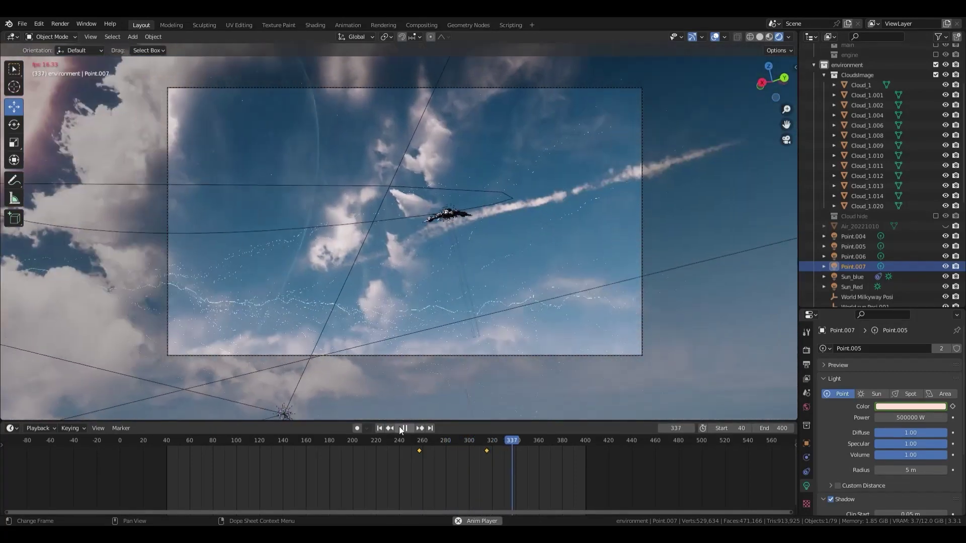
pyautogui.click(401, 426)
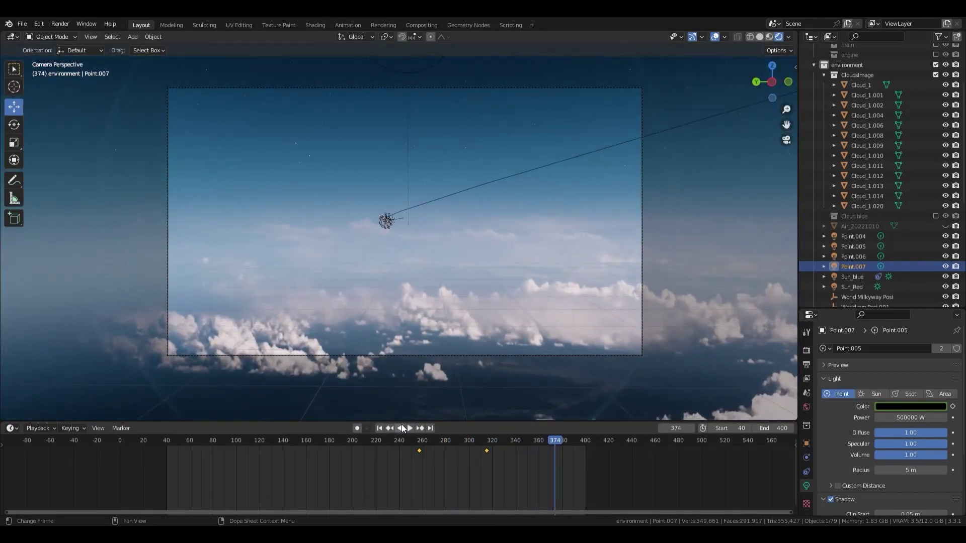